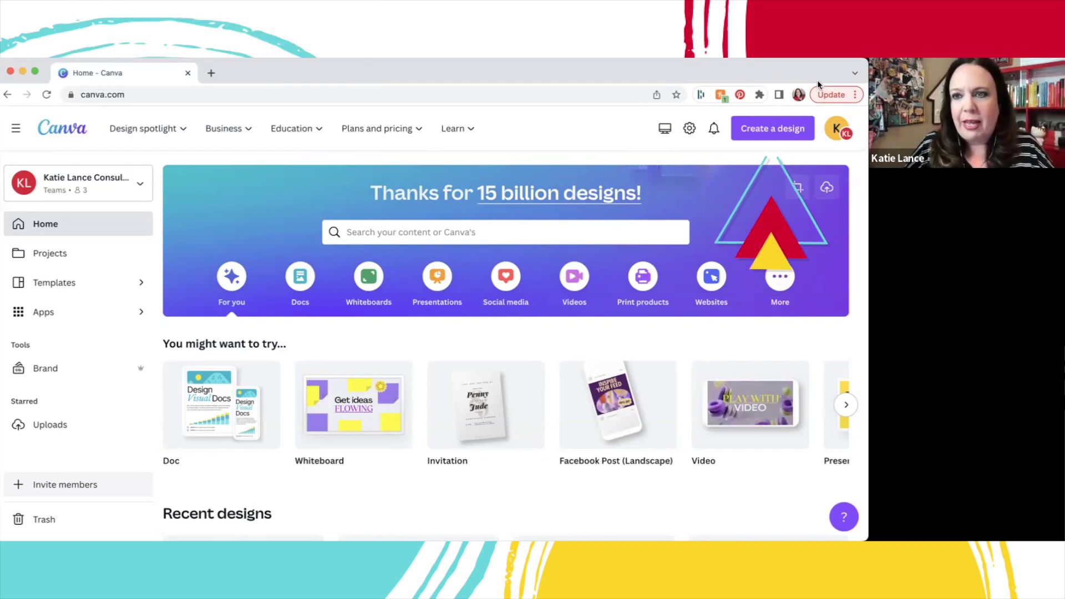
Create a new blank Video design by searching 'video' among design types.
left_click(775, 129)
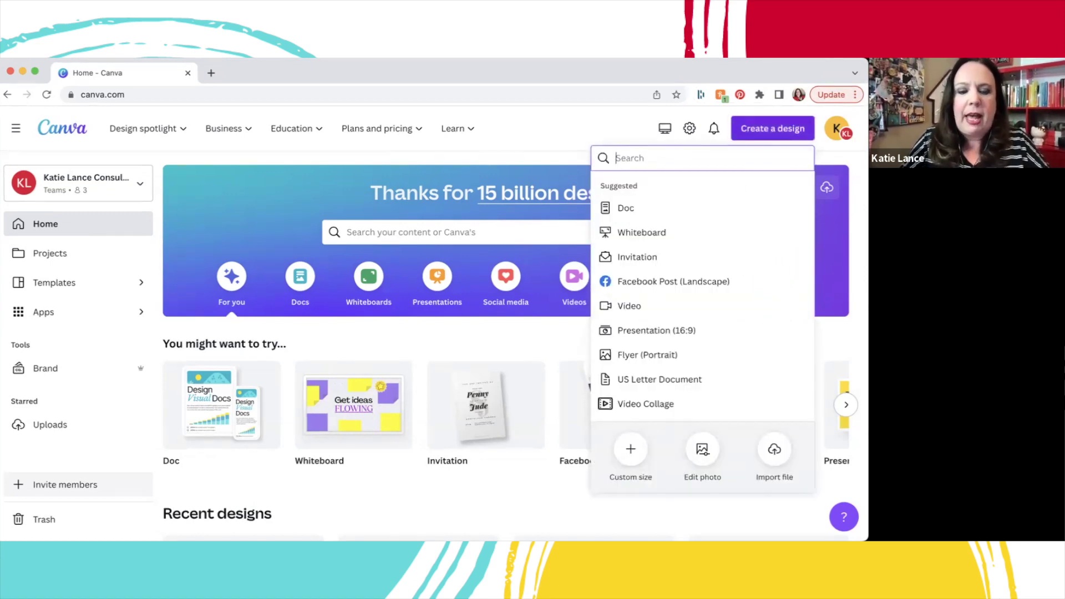
type("video")
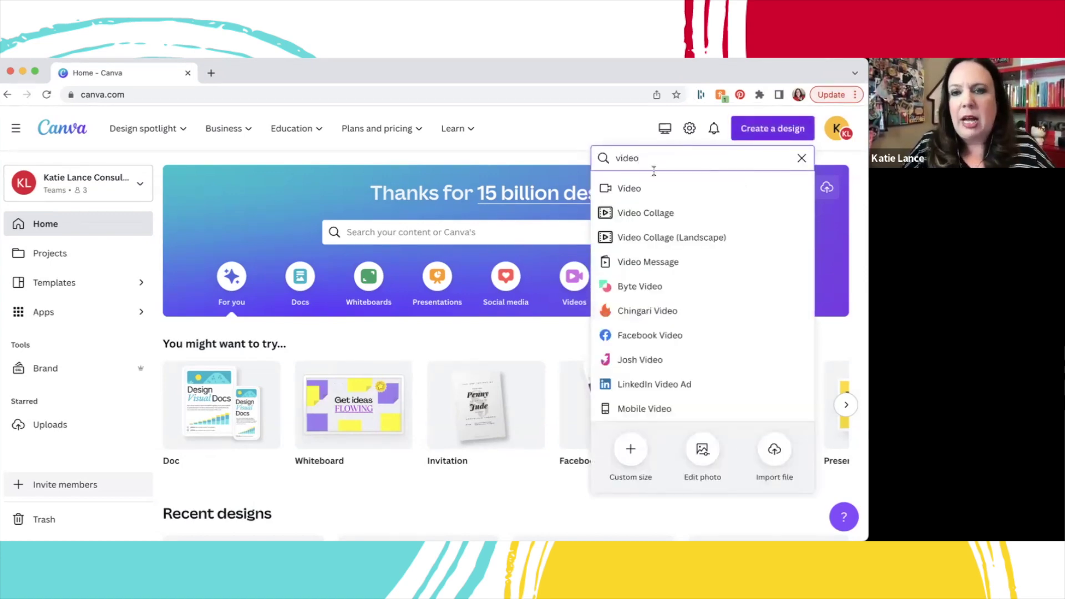
left_click(629, 191)
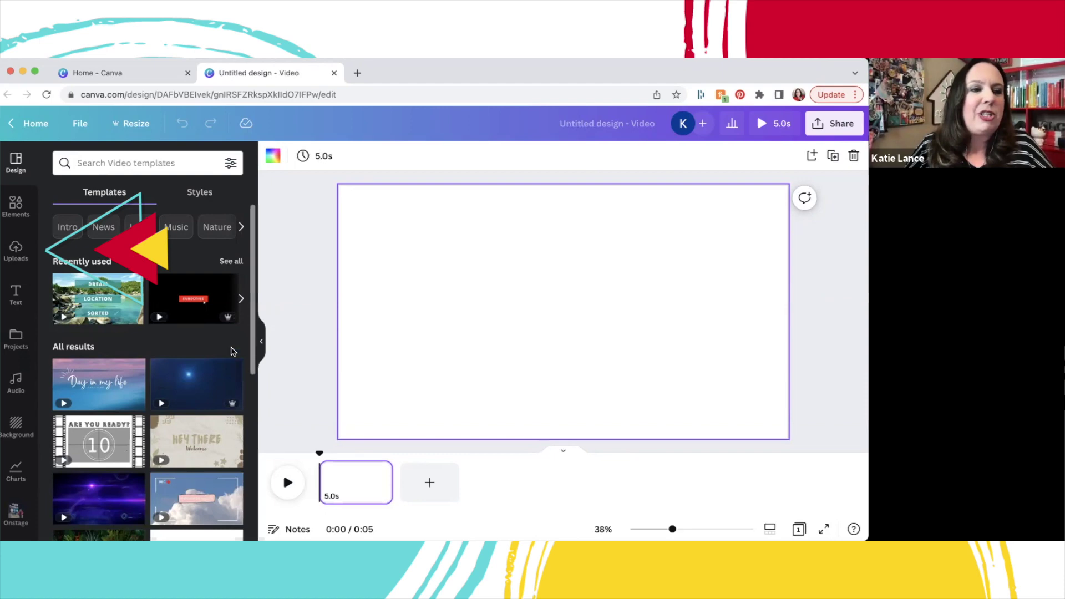
Show Uploads, enter the Record yourself studio, then exit it without recording.
left_click(24, 251)
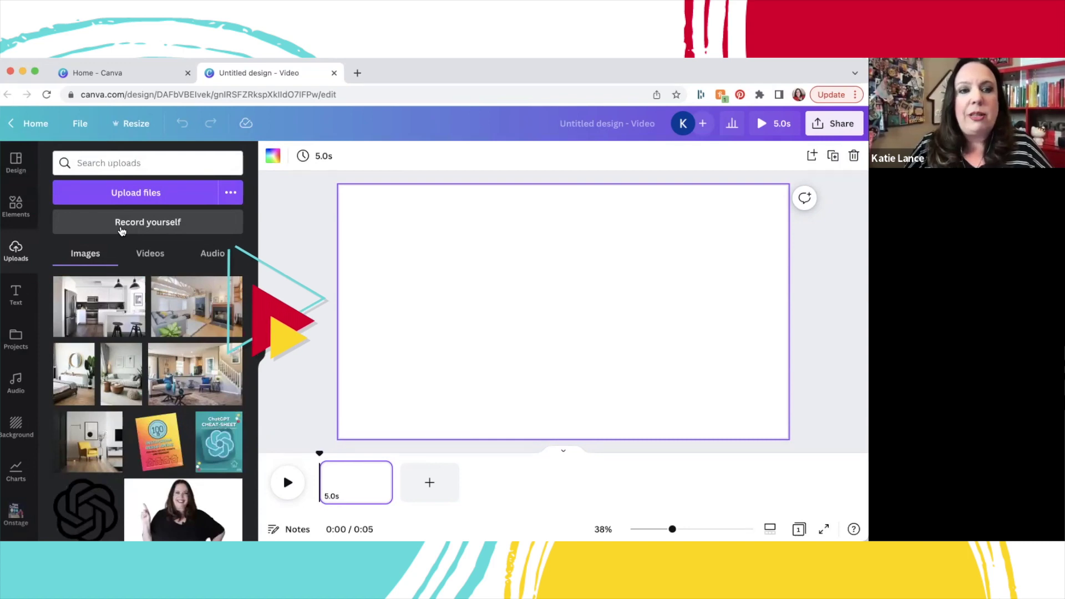
left_click(122, 228)
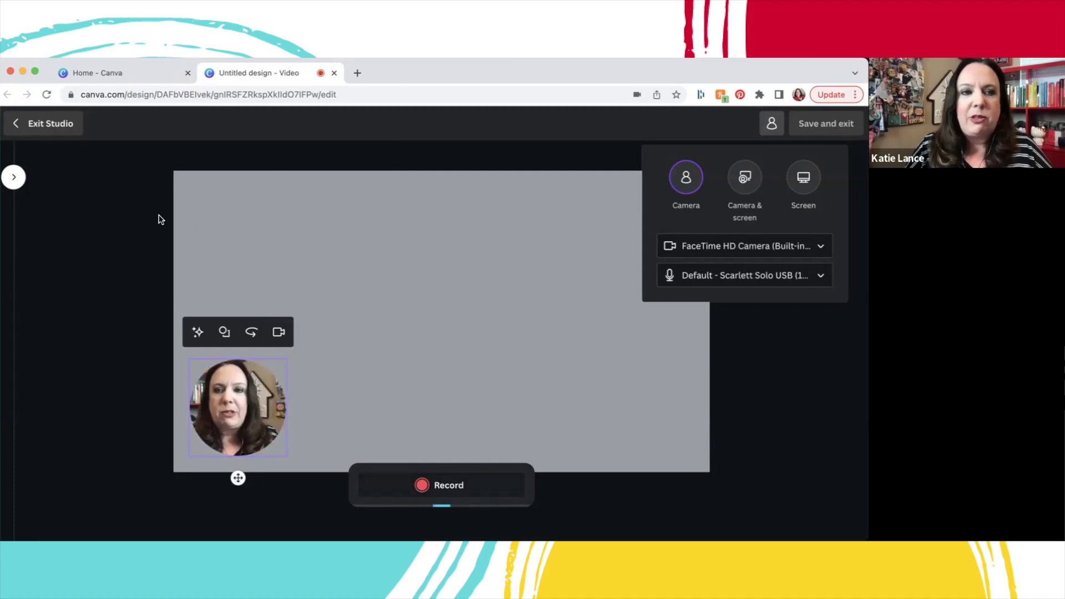
left_click(13, 177)
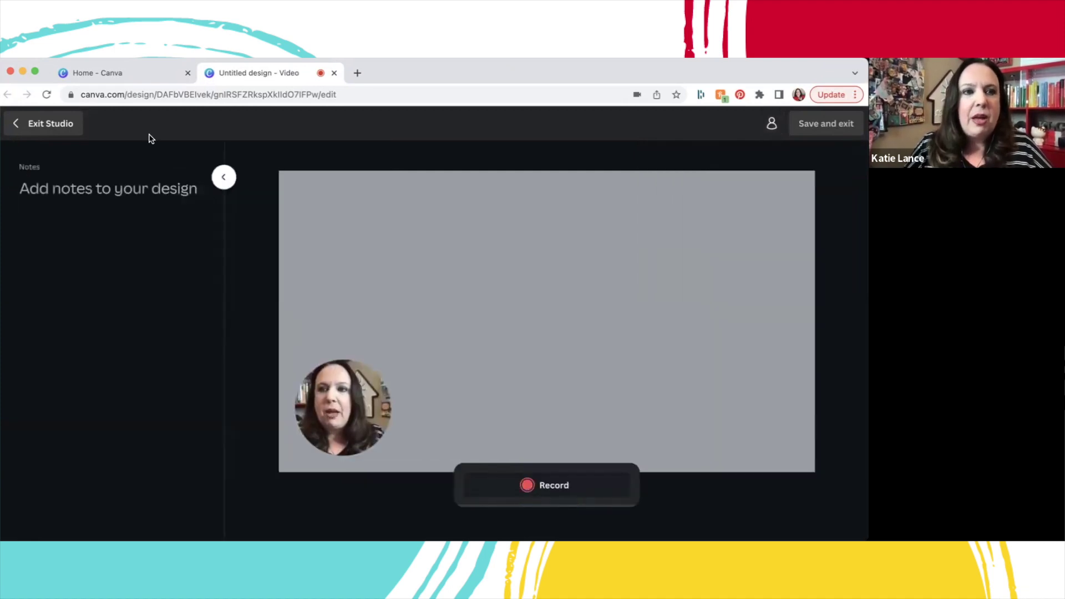
left_click(47, 124)
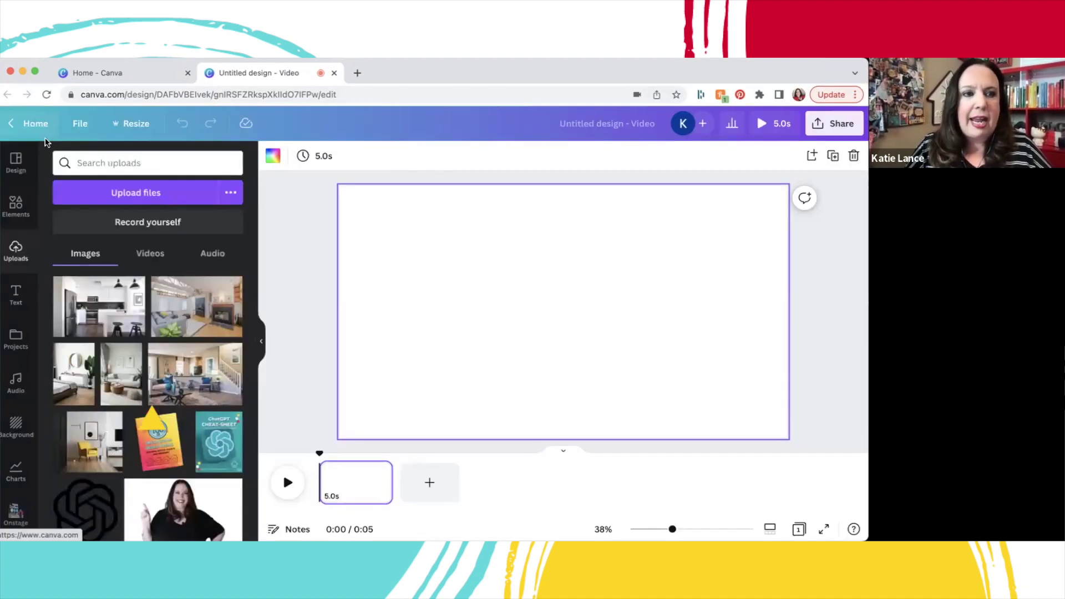
Add the 1:05 talking-head clip from the Uploads Videos tab to the page.
left_click(148, 256)
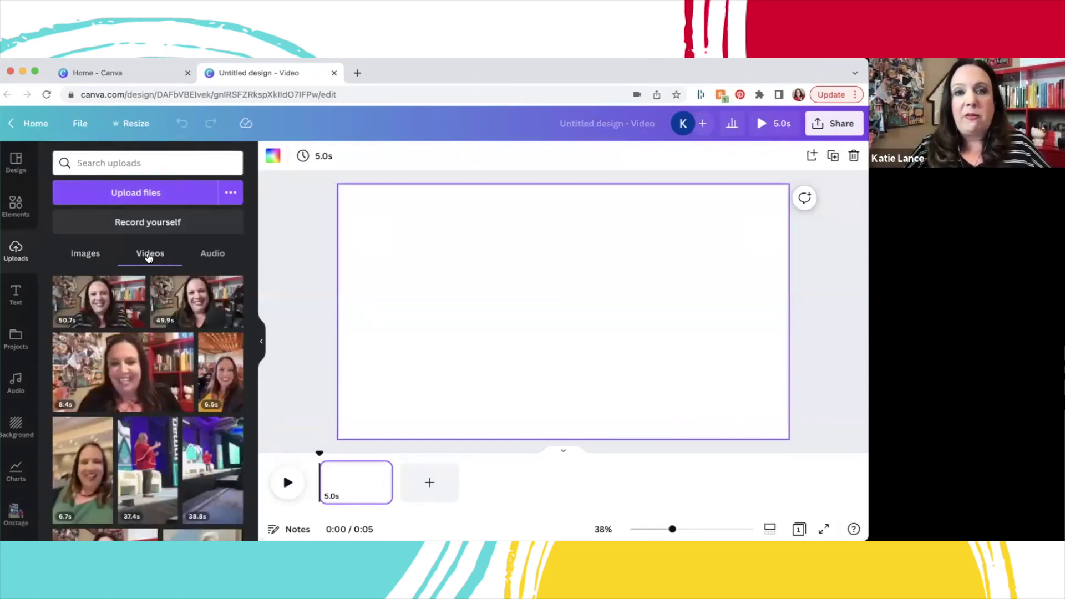
scroll(251, 296, "down", 1)
left_click_drag(251, 296, 250, 329)
mouse_move(139, 434)
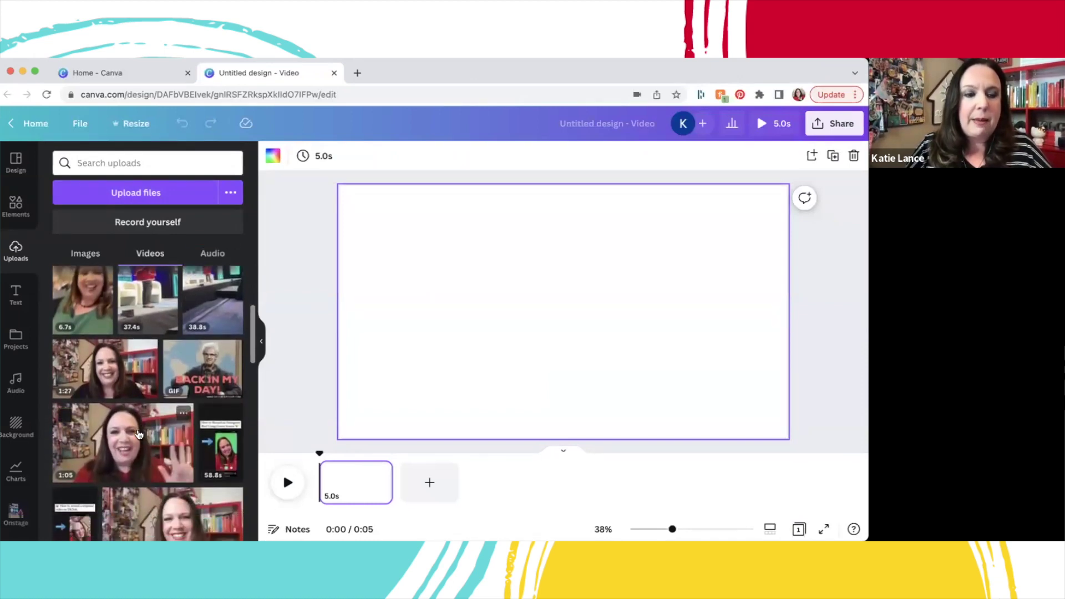
left_click(139, 434)
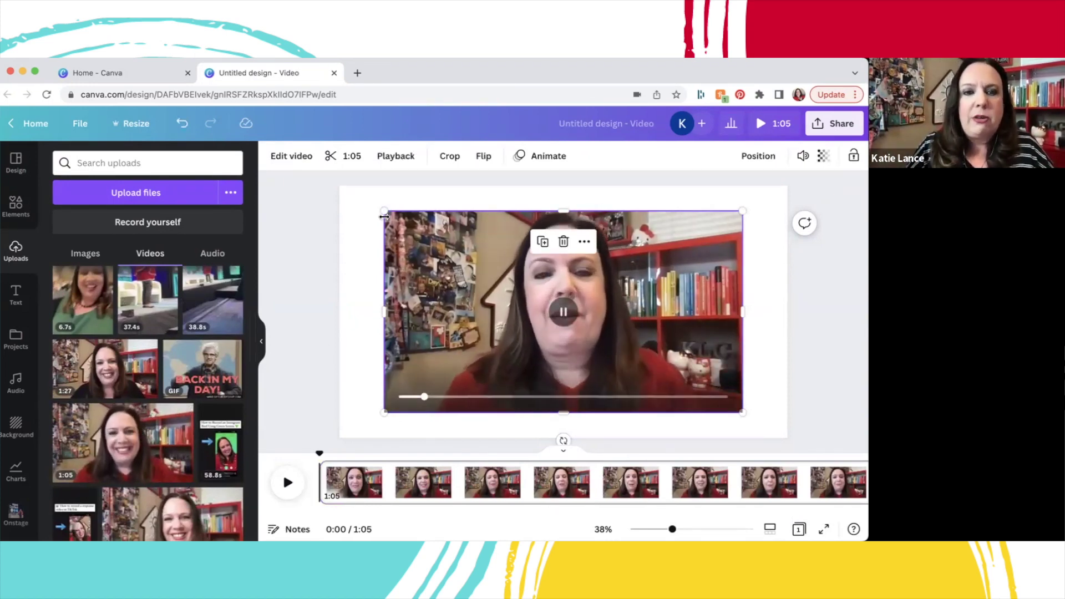
Drag the clip's corners until it fills the full 1920×1080 page.
left_click_drag(384, 210, 335, 189)
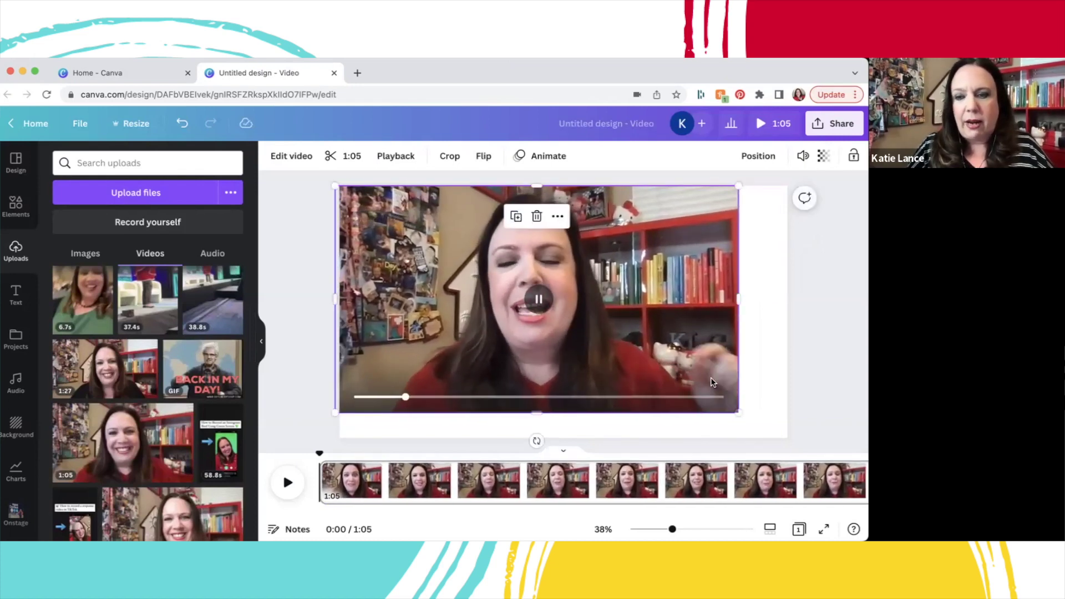
left_click_drag(741, 411, 791, 437)
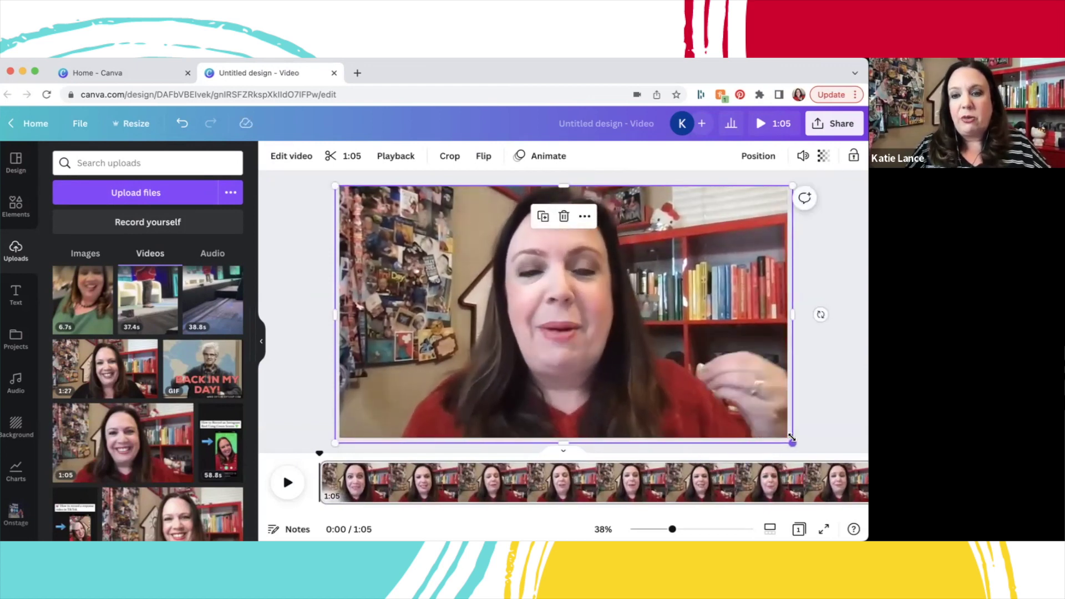
left_click_drag(336, 442, 339, 440)
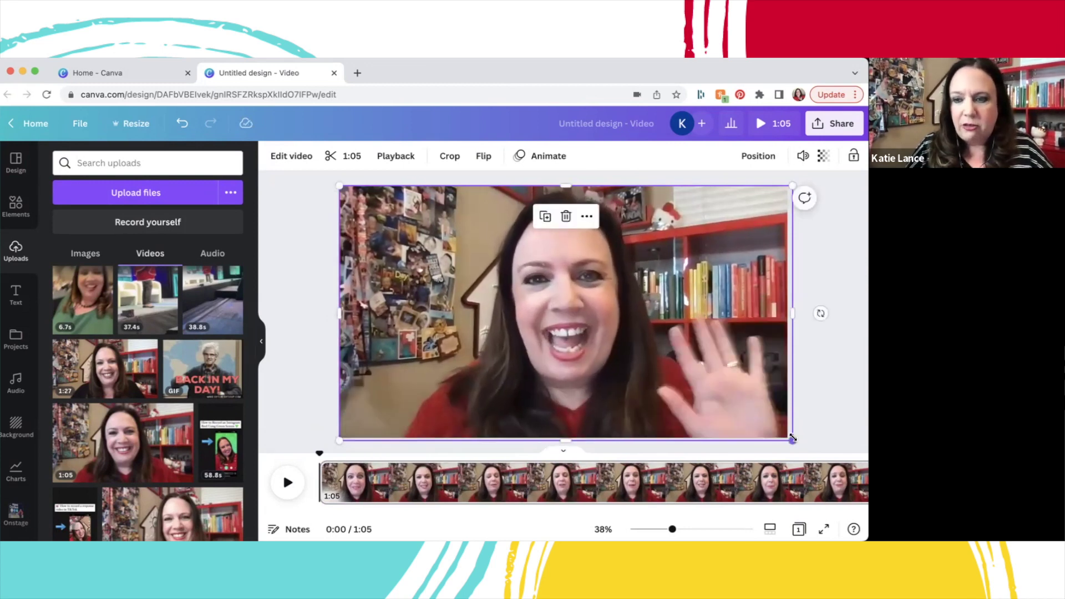
mouse_move(787, 434)
left_mouse_down()
mouse_move(775, 428)
mouse_move(787, 438)
left_mouse_up()
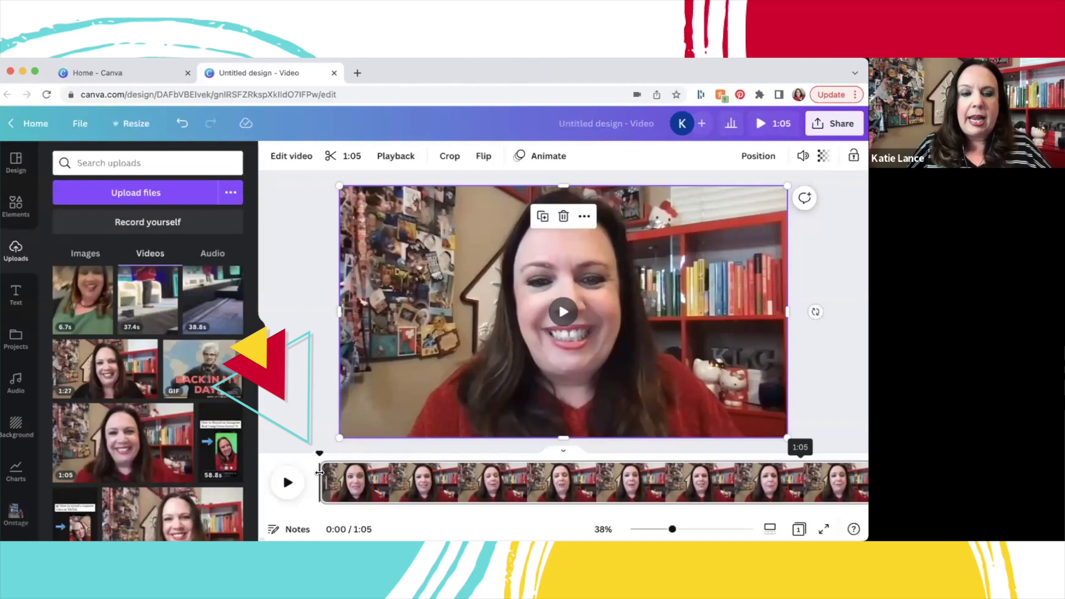
Trim the start of the clip in the timeline and preview playback around 0:31.
left_click(325, 472)
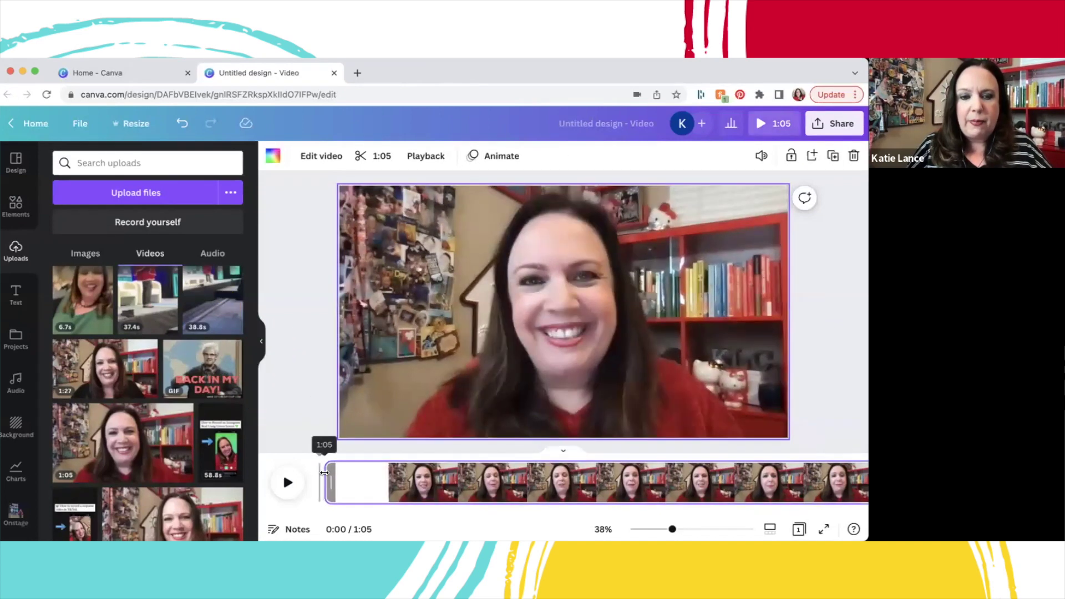
mouse_move(325, 472)
left_mouse_down()
mouse_move(313, 472)
mouse_move(326, 474)
left_mouse_up()
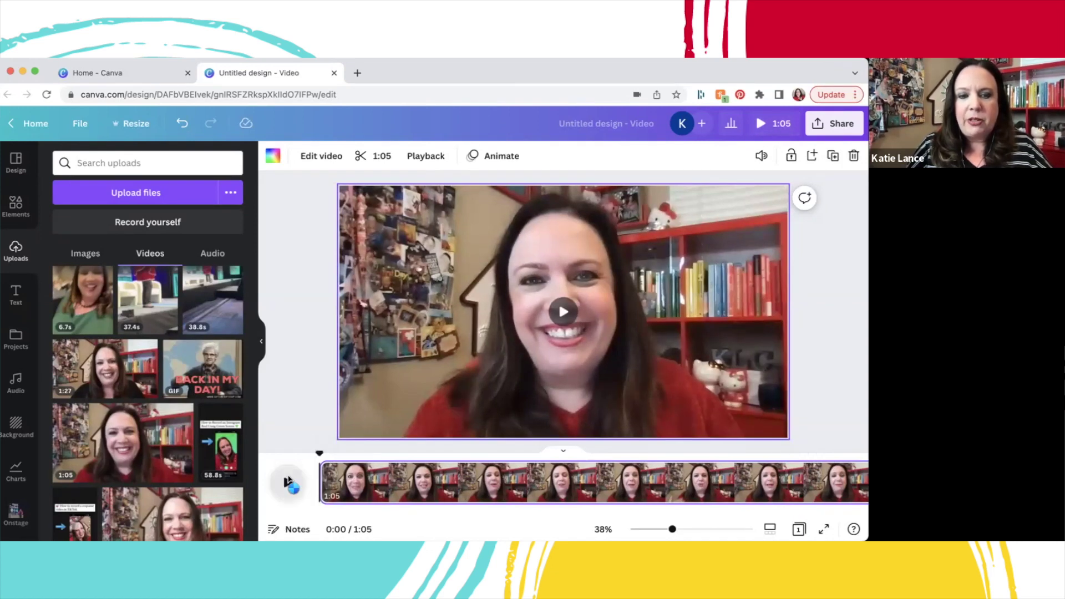
left_click(287, 482)
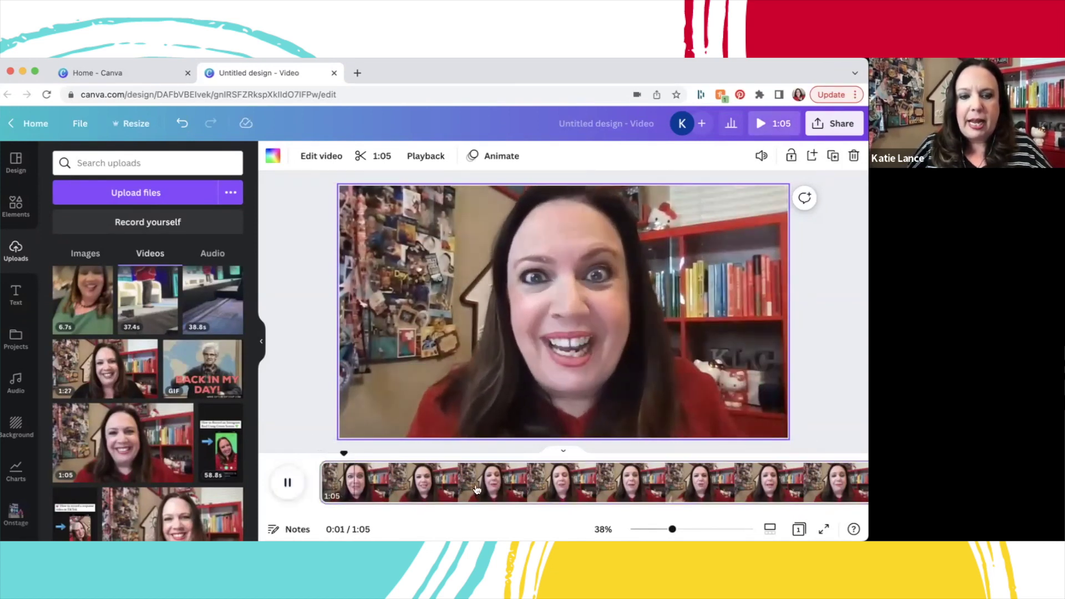
left_click(775, 486)
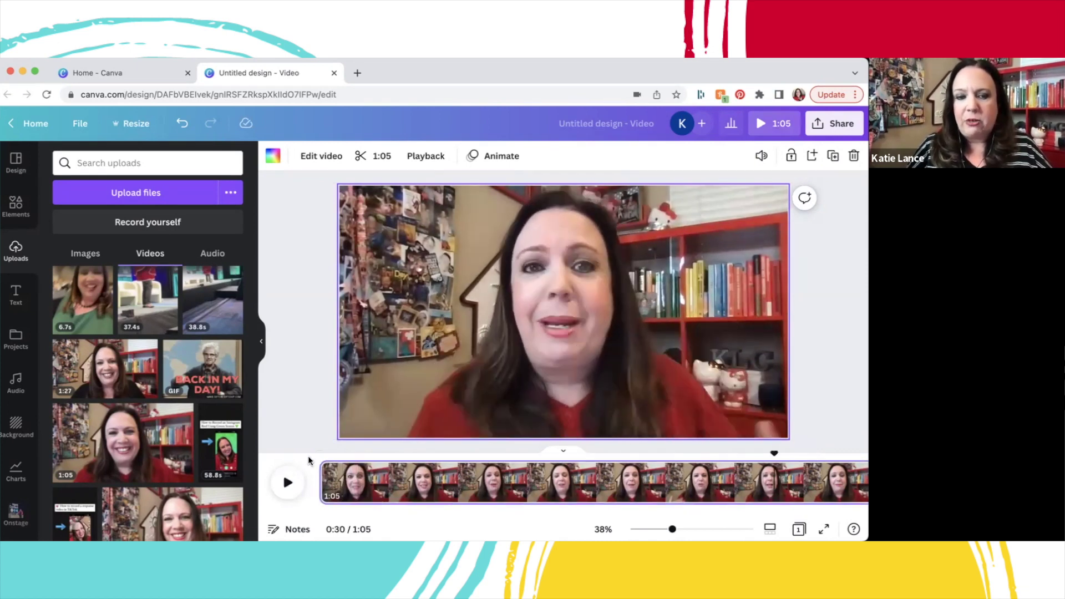
left_click(287, 482)
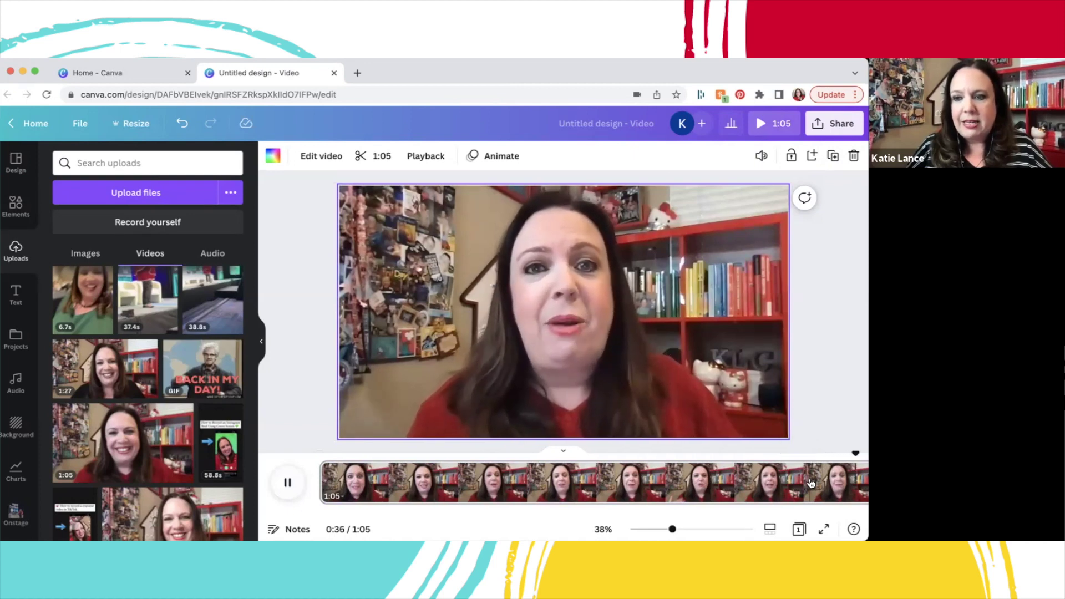
Trim the clip's end so the video runs 1:03.
scroll(787, 482, "right", 5)
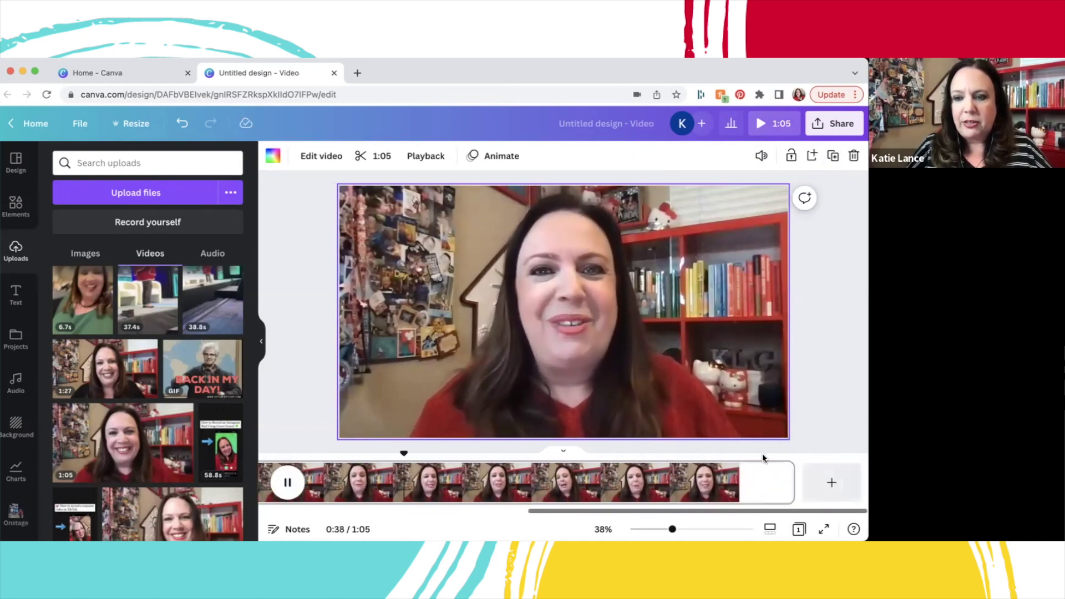
left_click(286, 486)
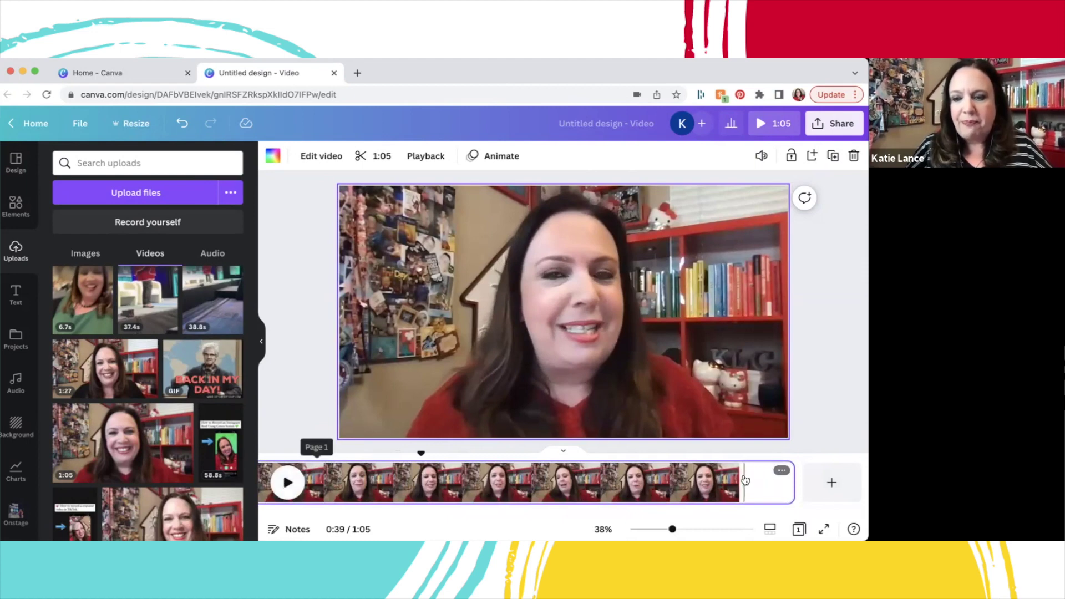
left_click_drag(787, 481, 773, 488)
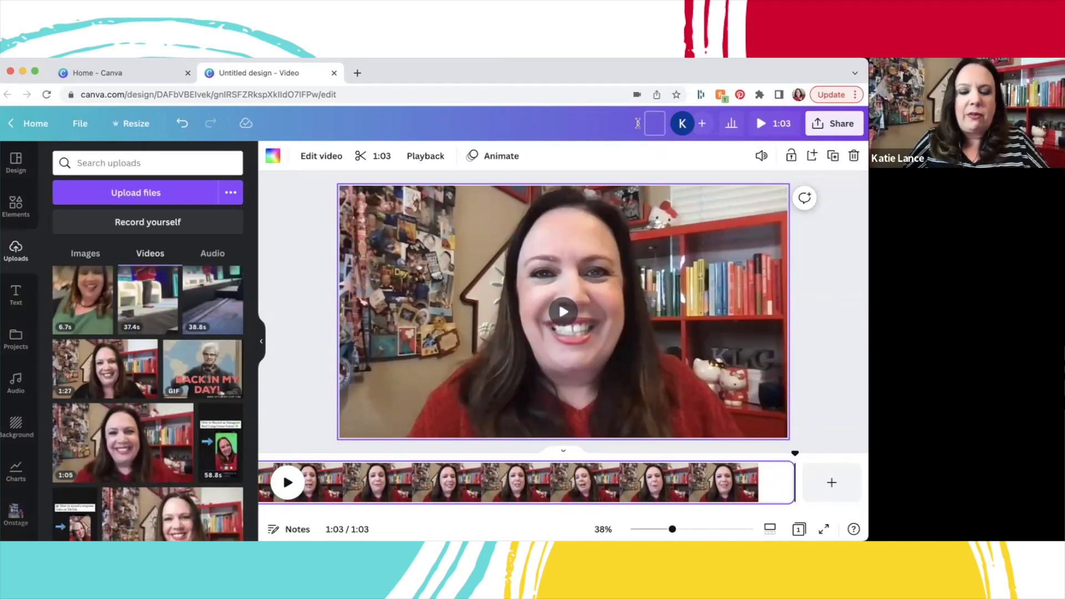
Title the design 'Real estate market update 2023' and bring up its sharing options.
type("ate marketing")
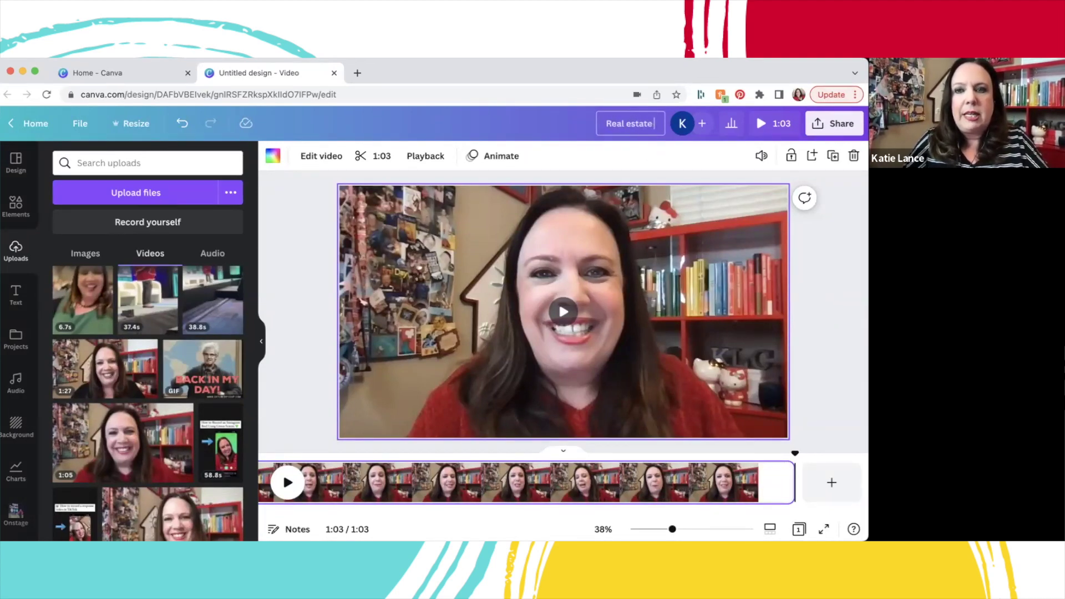
key("BackSpace")
key("BackSpace")
key("BackSpace")
type("update")
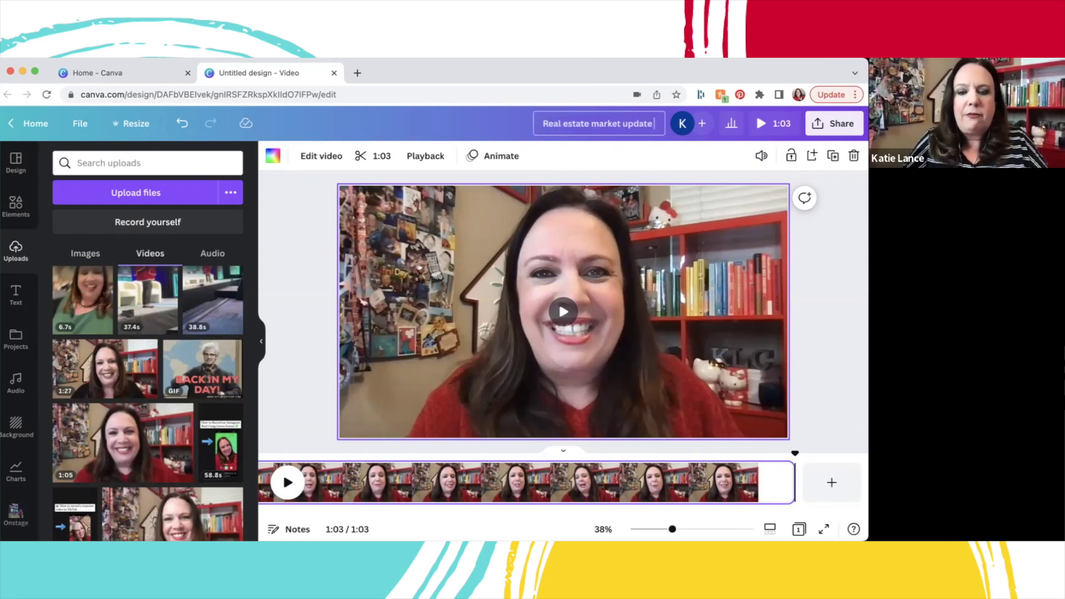
type(" 2023")
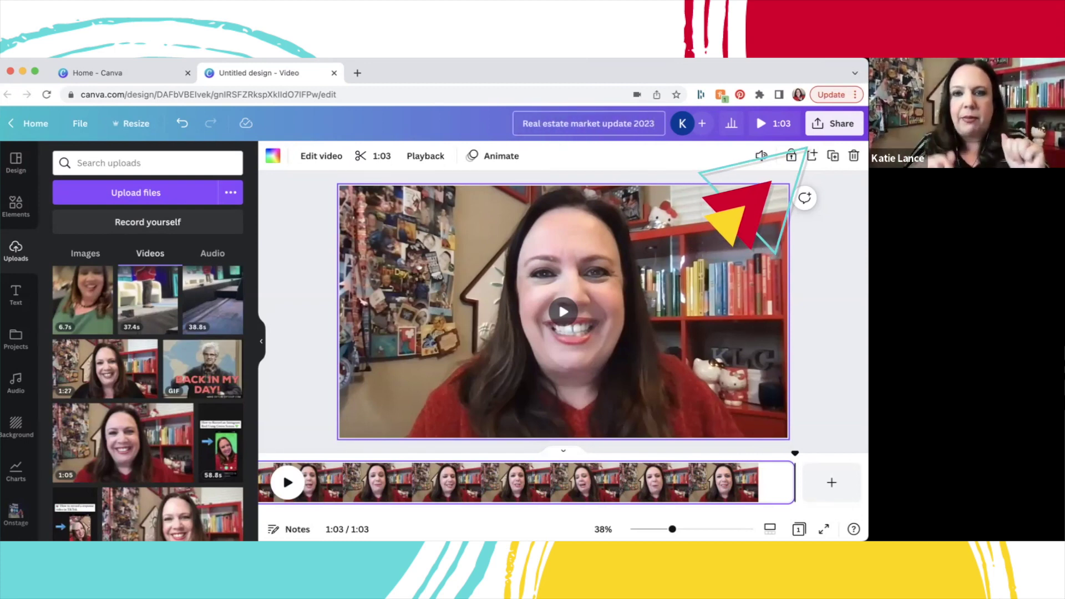
left_click(833, 124)
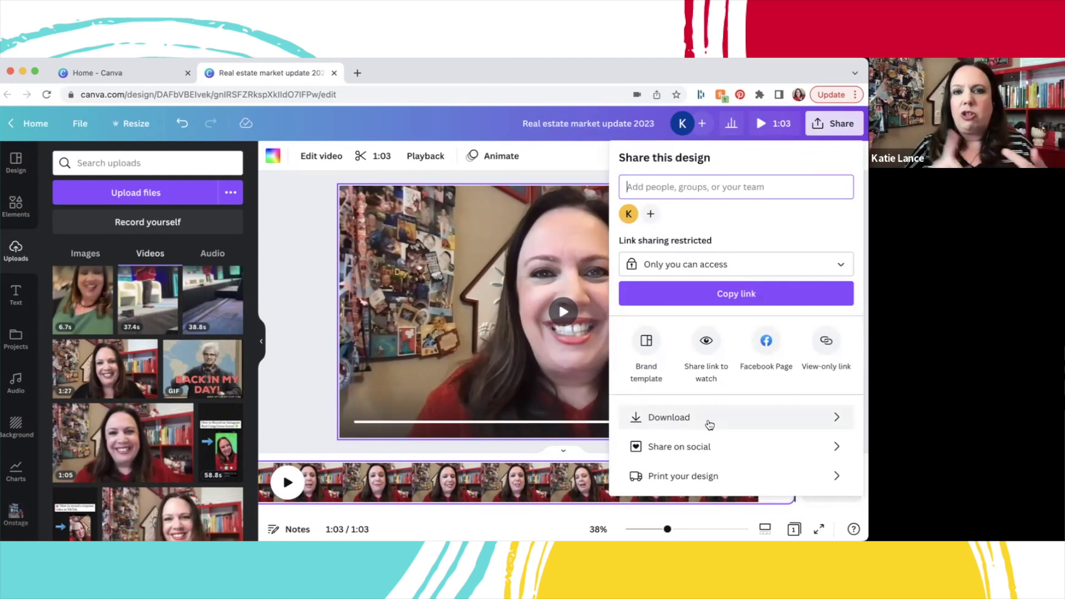
Close the Share panel and play the video from the start.
left_click(291, 284)
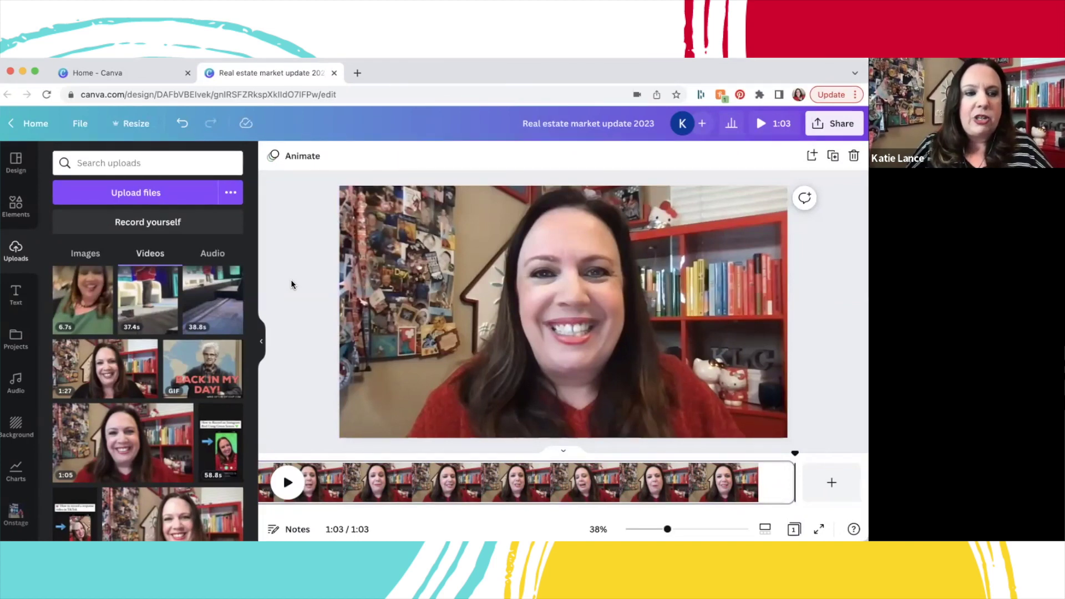
left_click(288, 482)
Pause playback and add a new text box over the video.
left_click(800, 483)
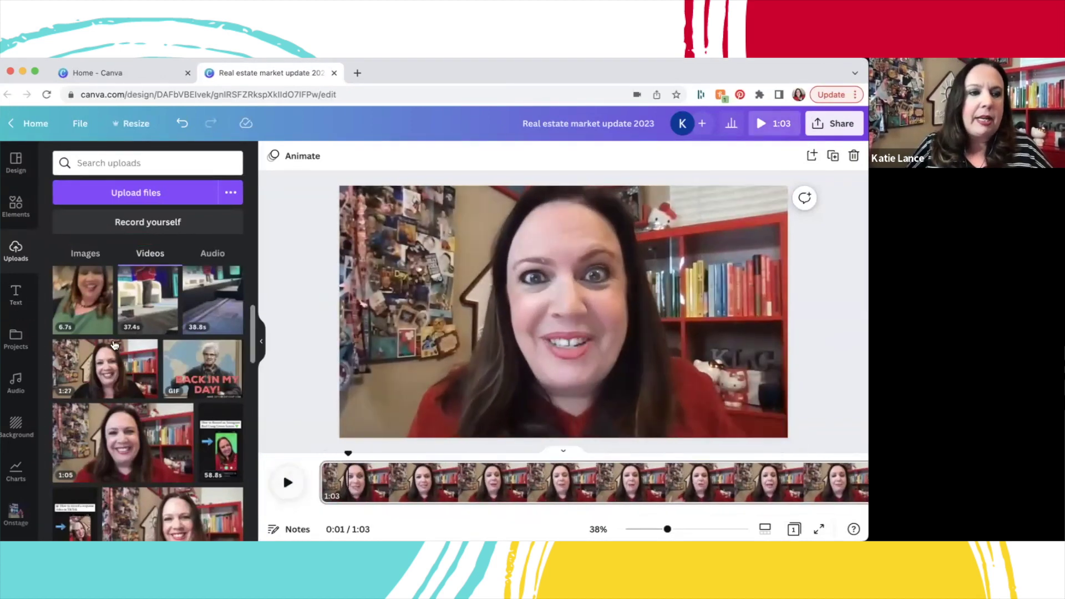
left_click(16, 294)
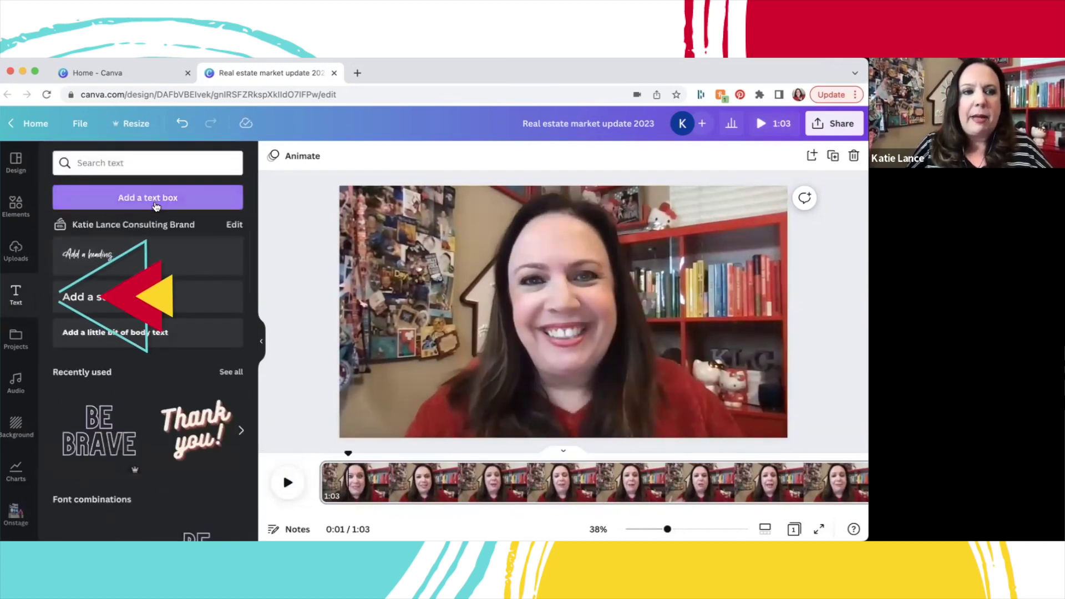
left_click(156, 205)
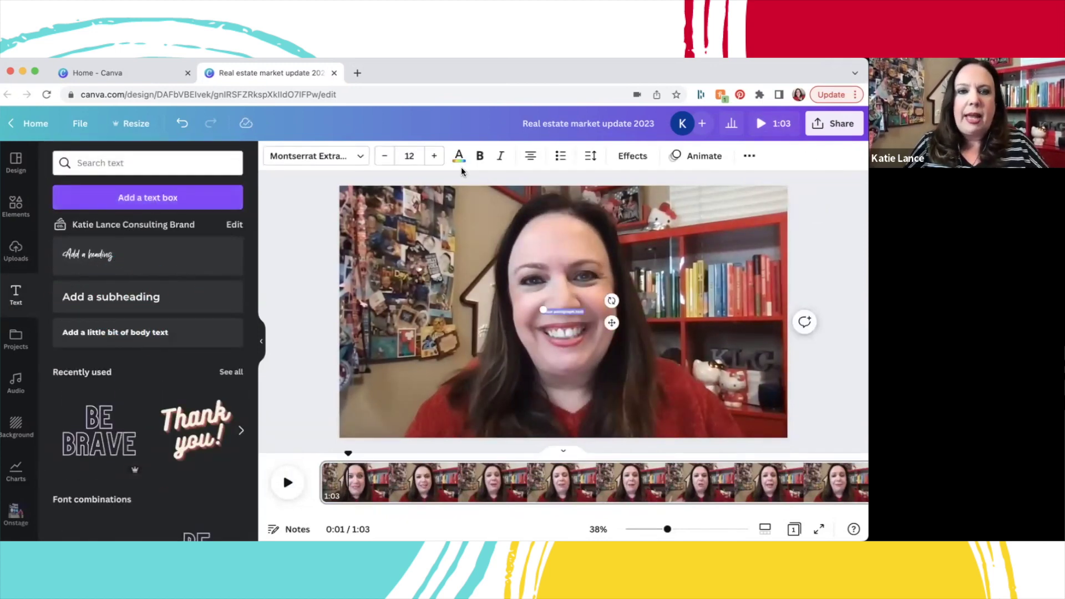
Set the text to size 24, enlarge it to 52.5, and place it lower left.
left_click(409, 156)
type("2")
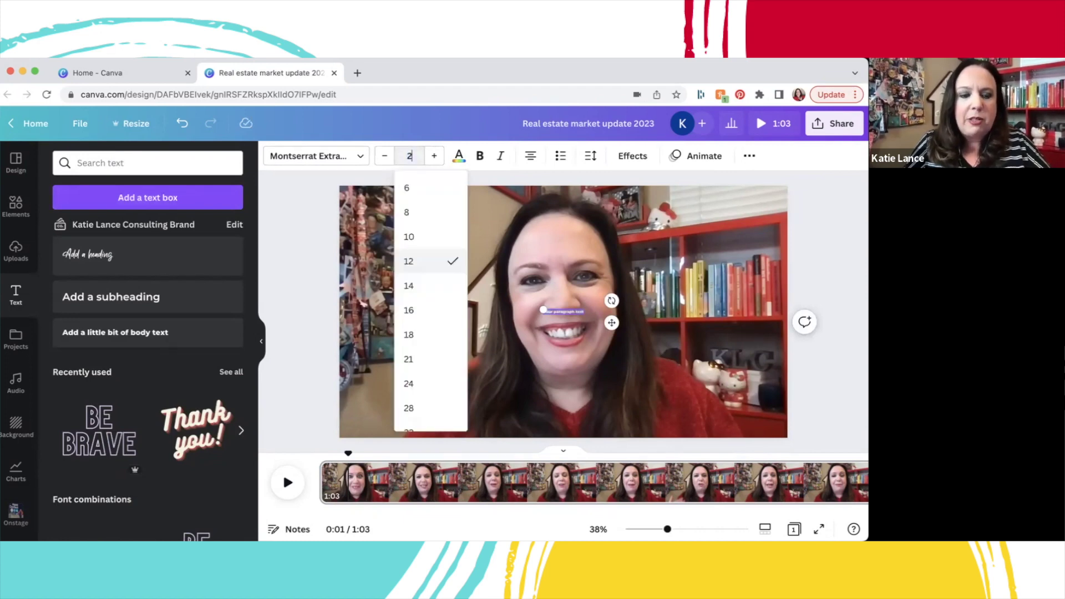
type("4")
key("Return")
left_click_drag(631, 341, 726, 348)
left_click_drag(661, 327, 487, 423)
double_click(486, 413)
Replace the placeholder with the speaker's name and 'Social Media Strategist'.
key("BackSpace")
type("Katie Lance,")
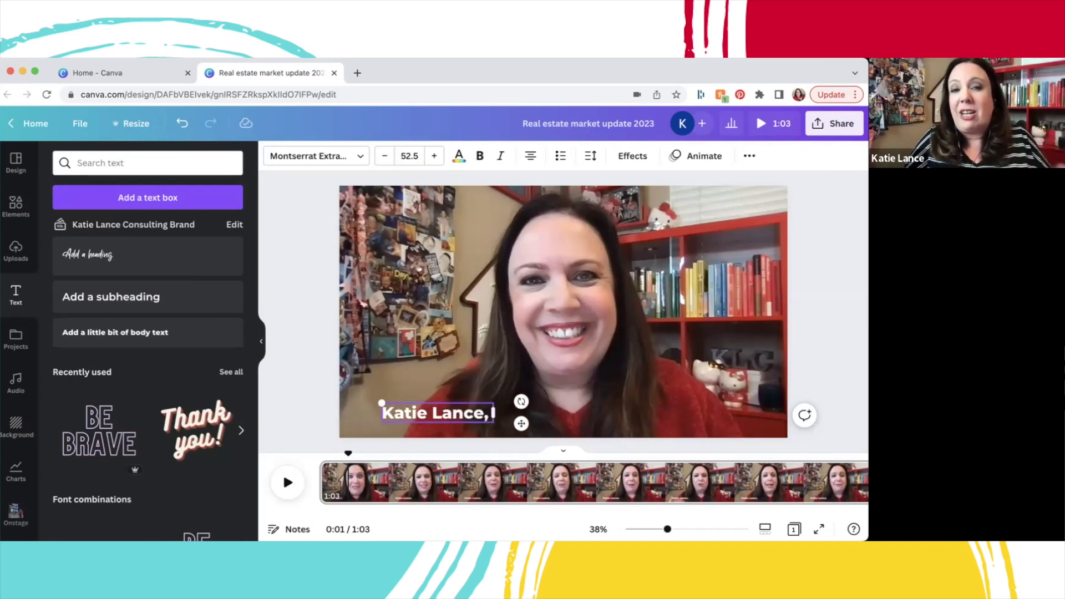
type(" Social Media")
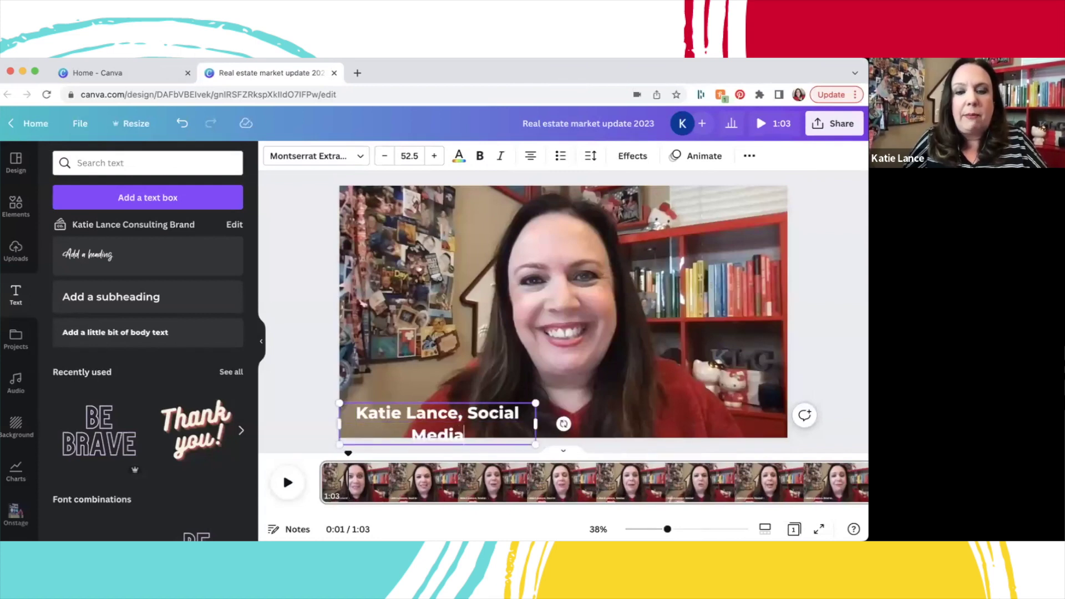
type(" Strategies")
key("BackSpace")
key("BackSpace")
type("st")
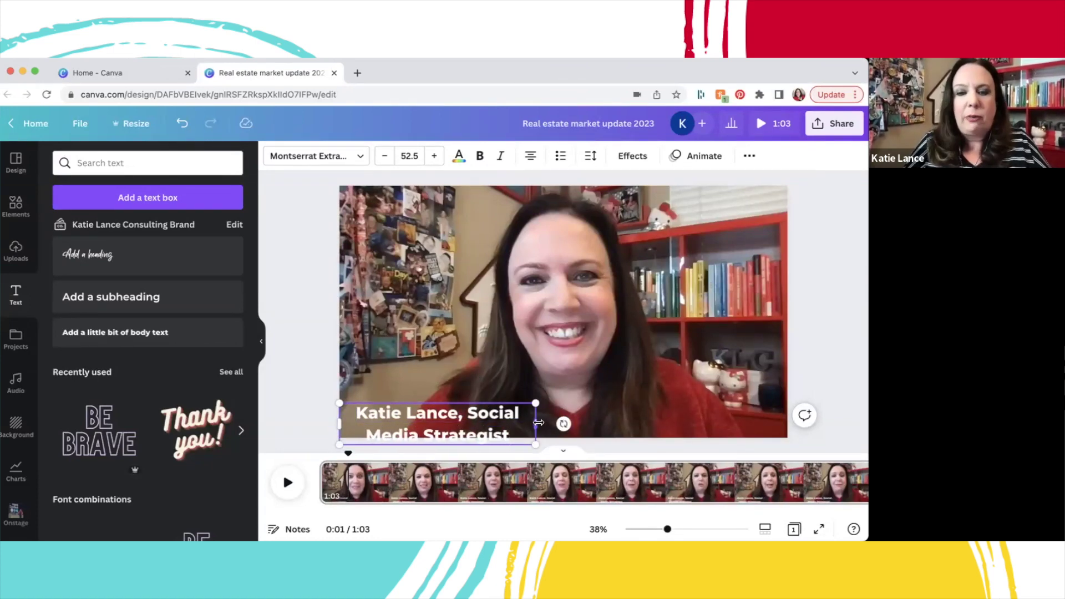
Widen the caption to one line, left-align it, and move it to the bottom edge.
left_click_drag(602, 424, 705, 420)
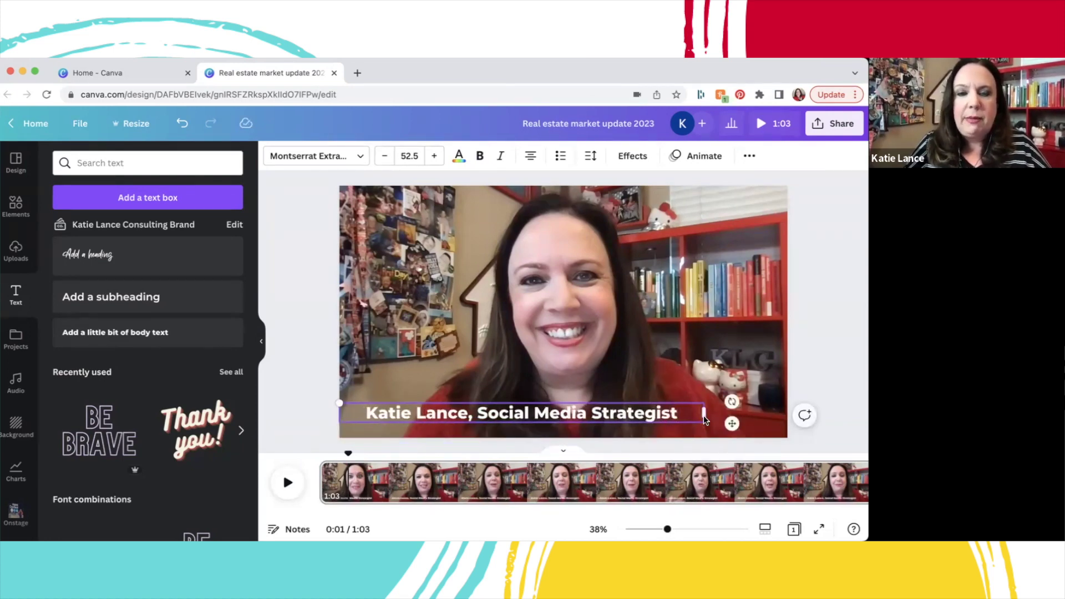
left_click(529, 156)
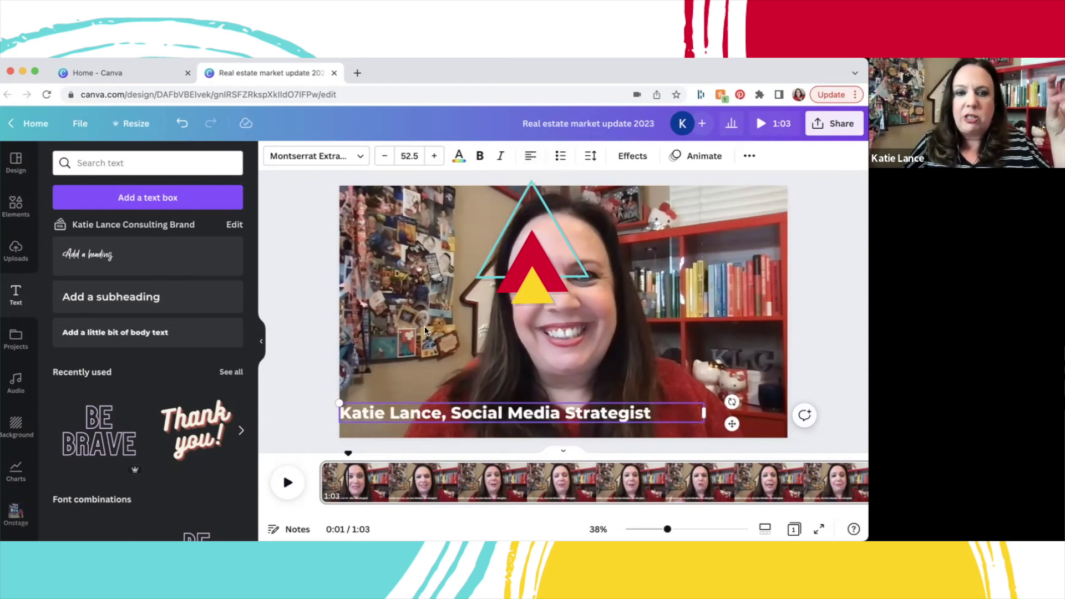
left_click(371, 413)
left_click_drag(371, 412, 377, 423)
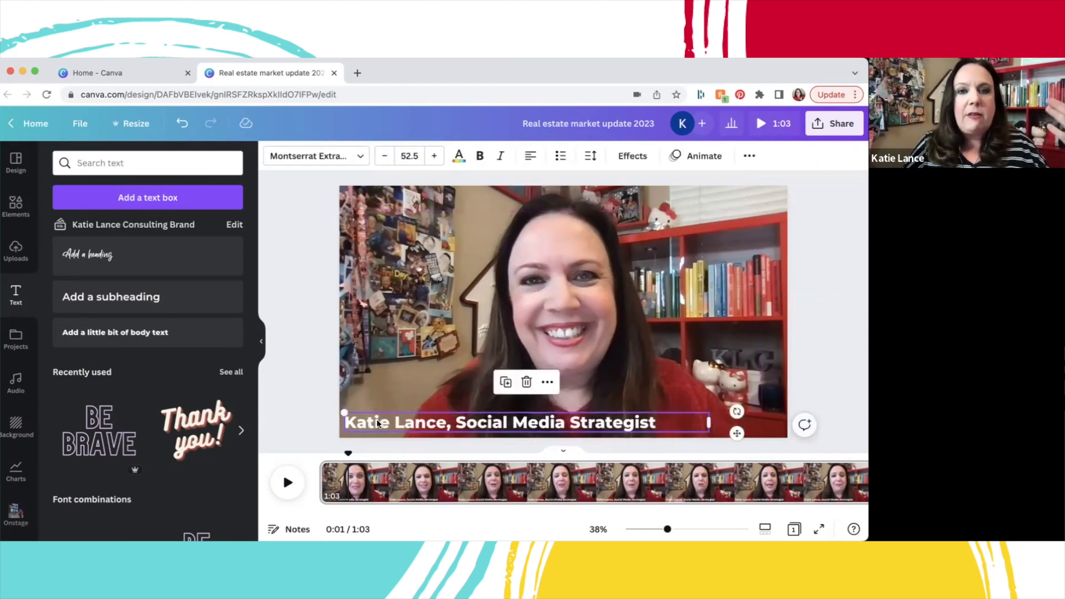
Try the Lift effect at intensity 100, then switch the caption to Shadow.
left_click(629, 157)
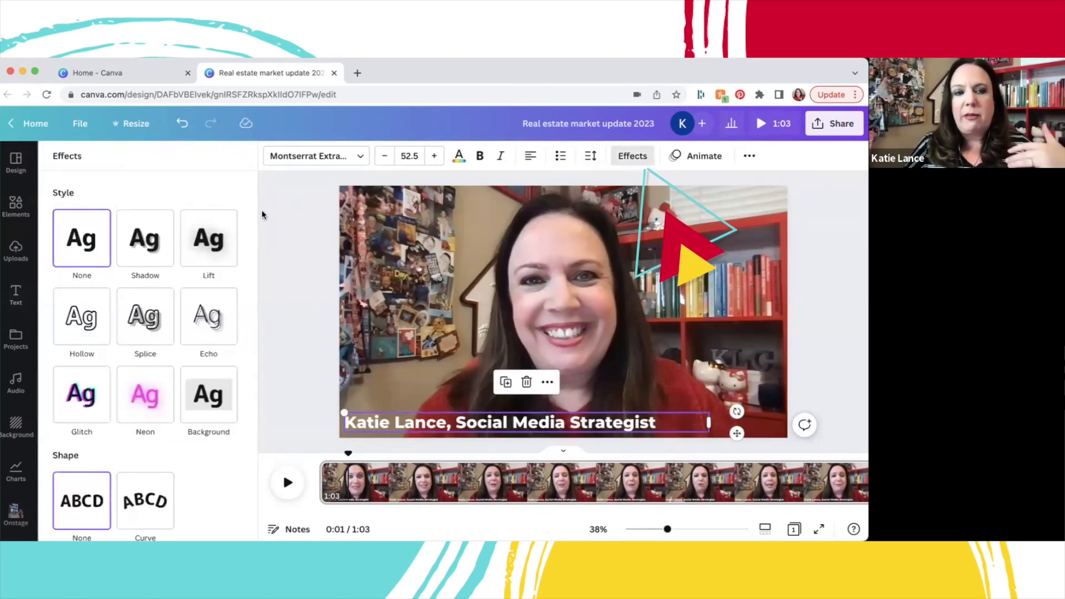
left_click(223, 239)
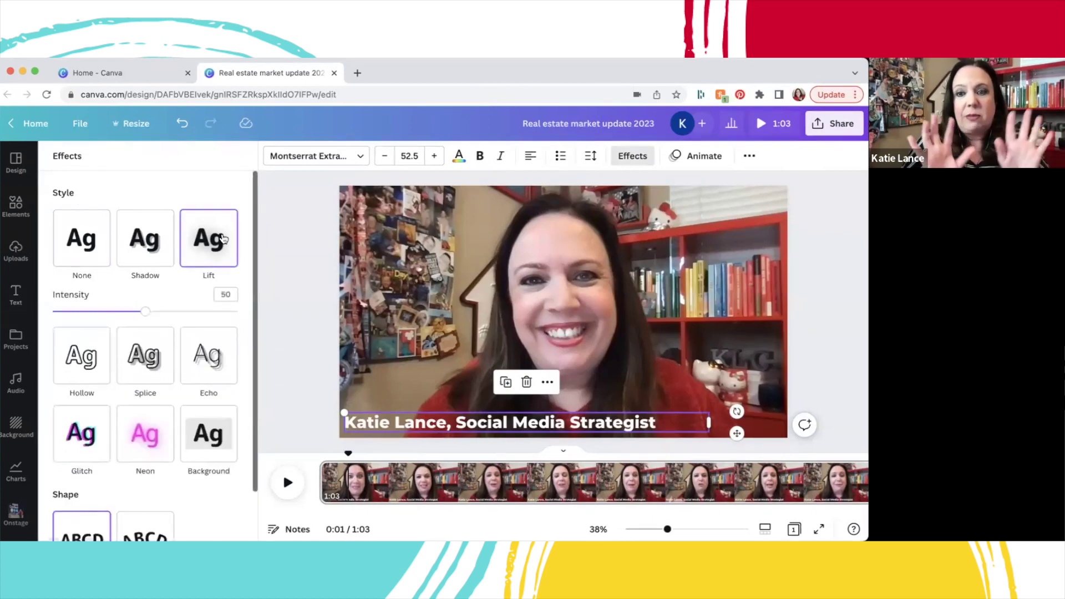
left_click_drag(148, 308, 242, 315)
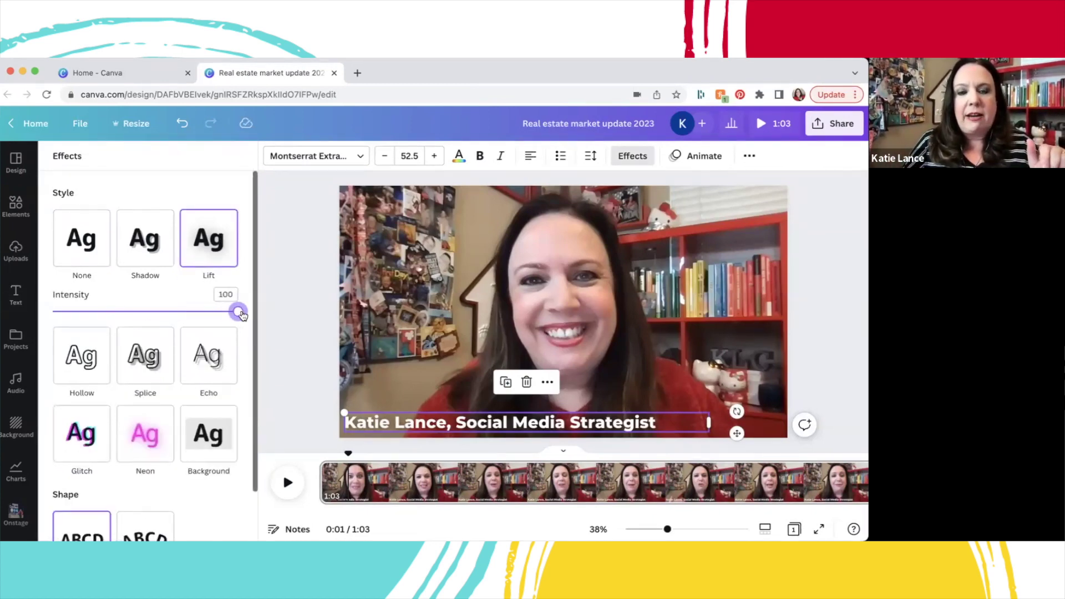
left_click(143, 248)
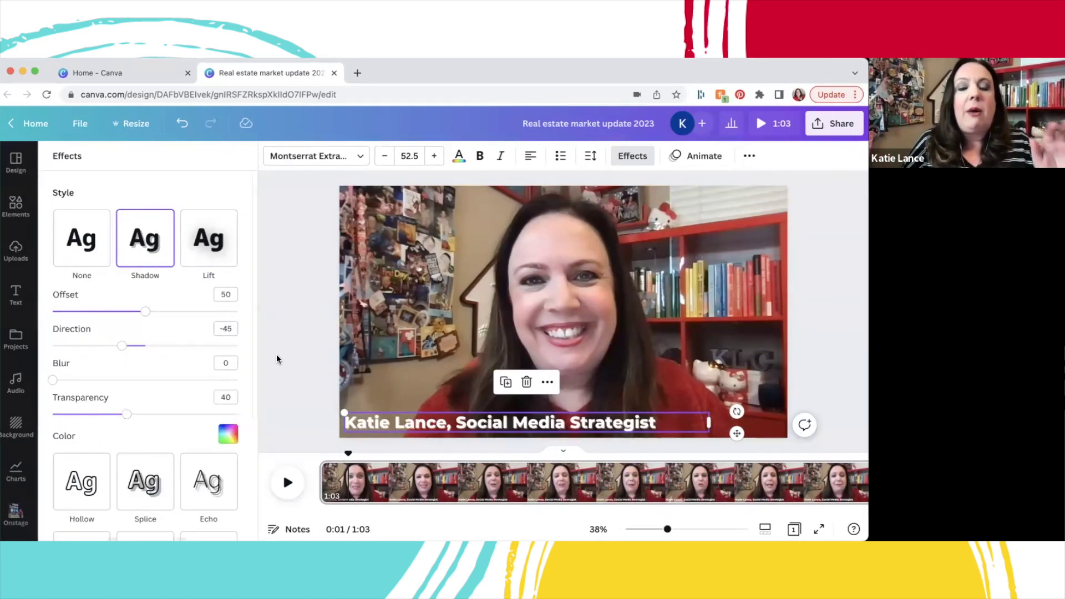
key("Escape")
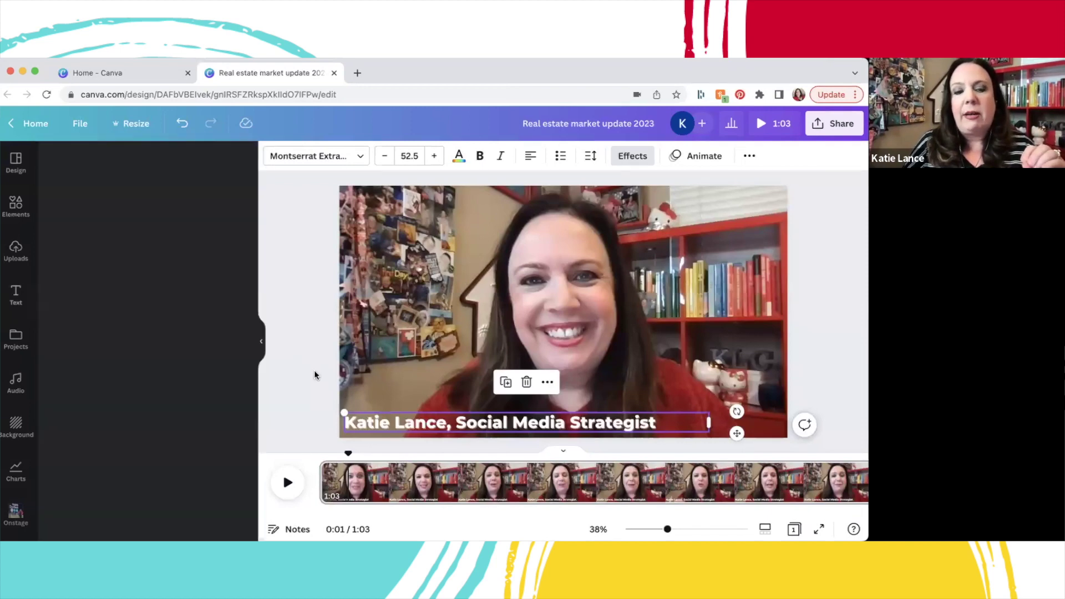
Choose Show timing from the caption's more-options menu to give it a timeline track.
left_click(362, 424)
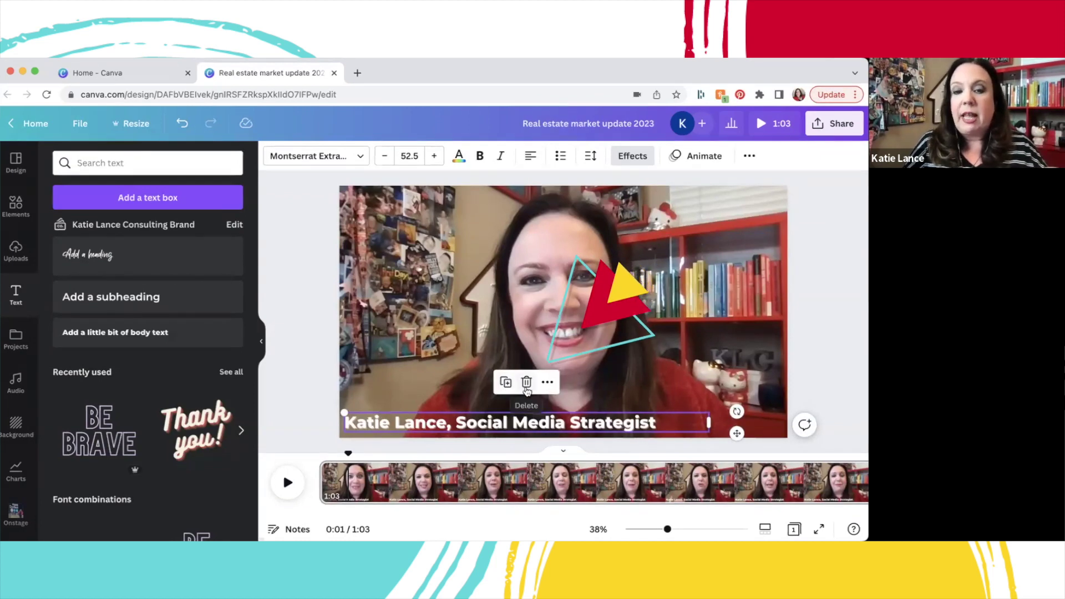
left_click(547, 383)
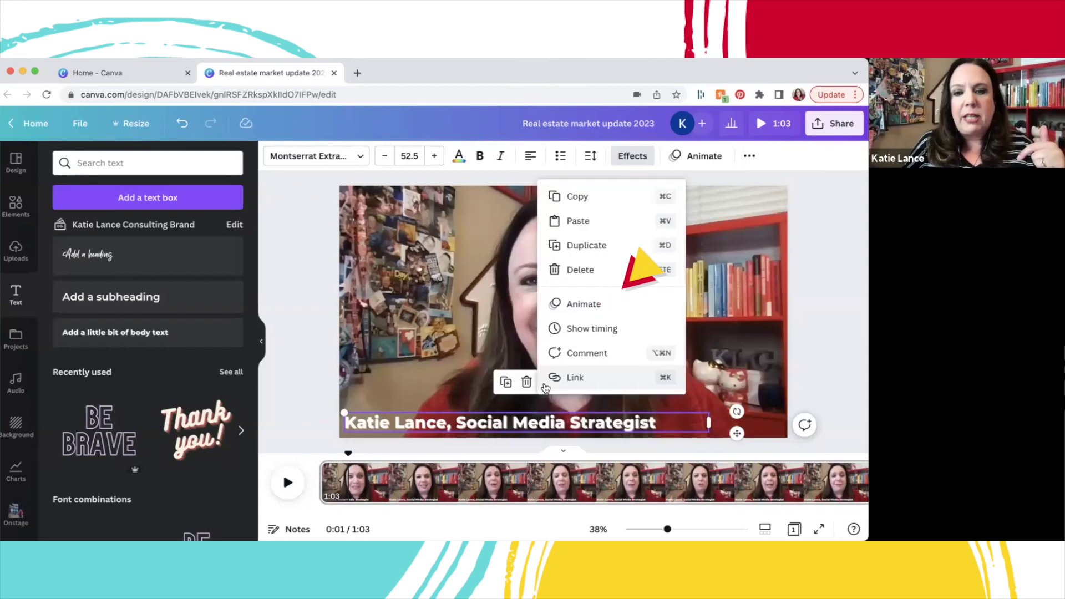
left_click(567, 330)
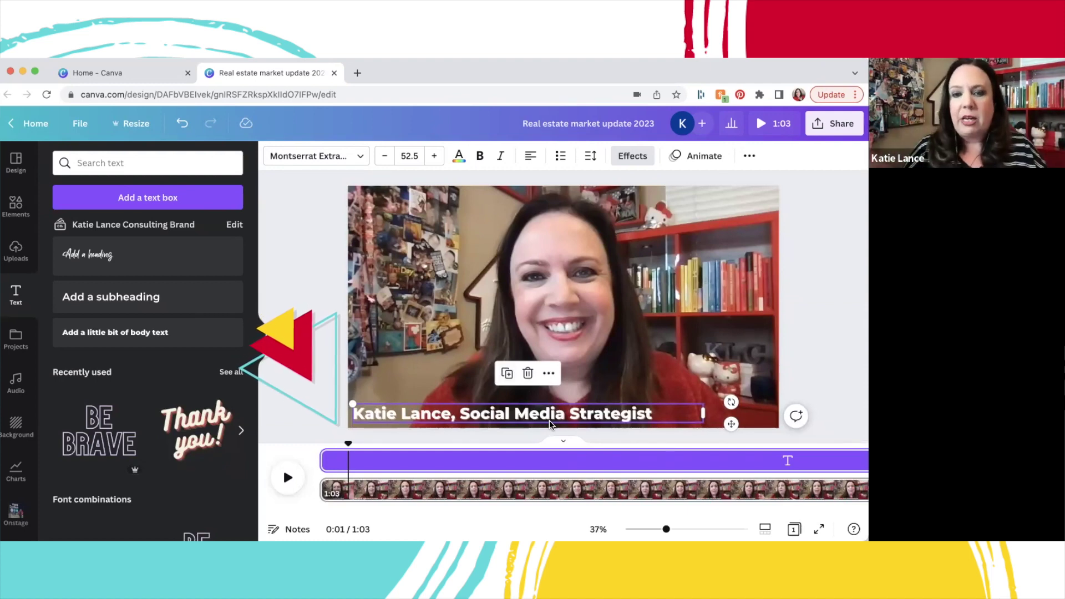
Trim the caption's timeline layer so it runs from the video start for about 10 seconds.
left_click(524, 458)
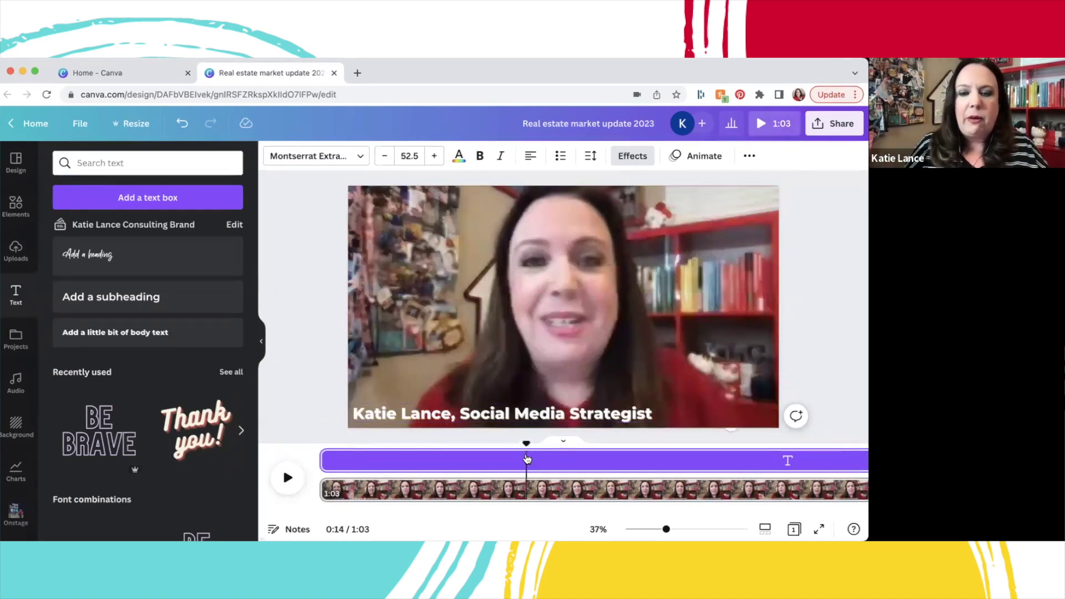
left_click_drag(321, 459, 637, 459)
left_click_drag(712, 460, 348, 460)
left_click_drag(693, 457, 466, 465)
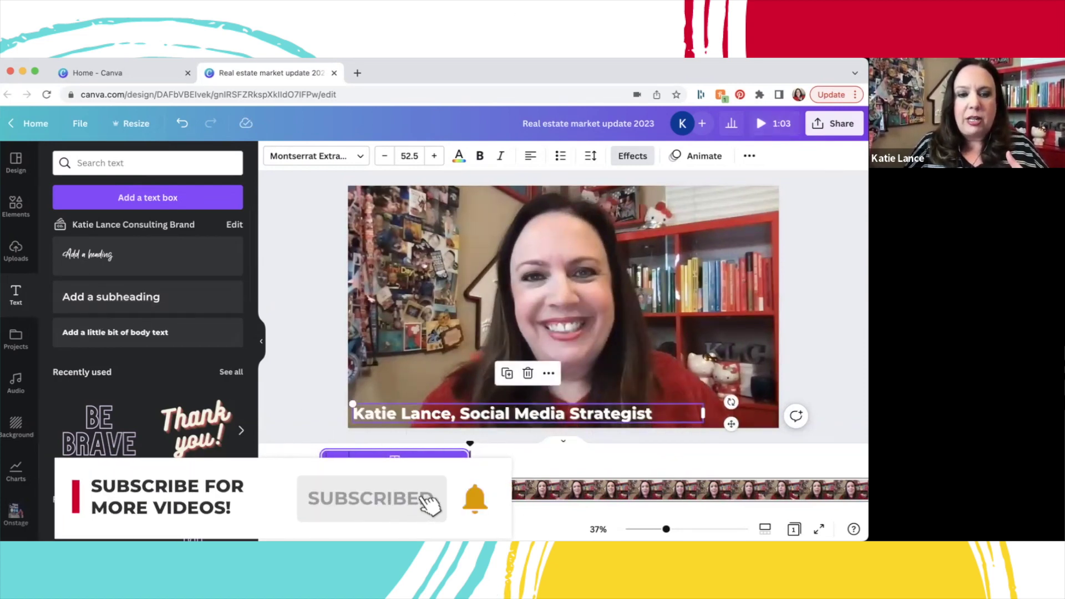
Play and scrub the video to confirm the name caption disappears after the opening.
key("space")
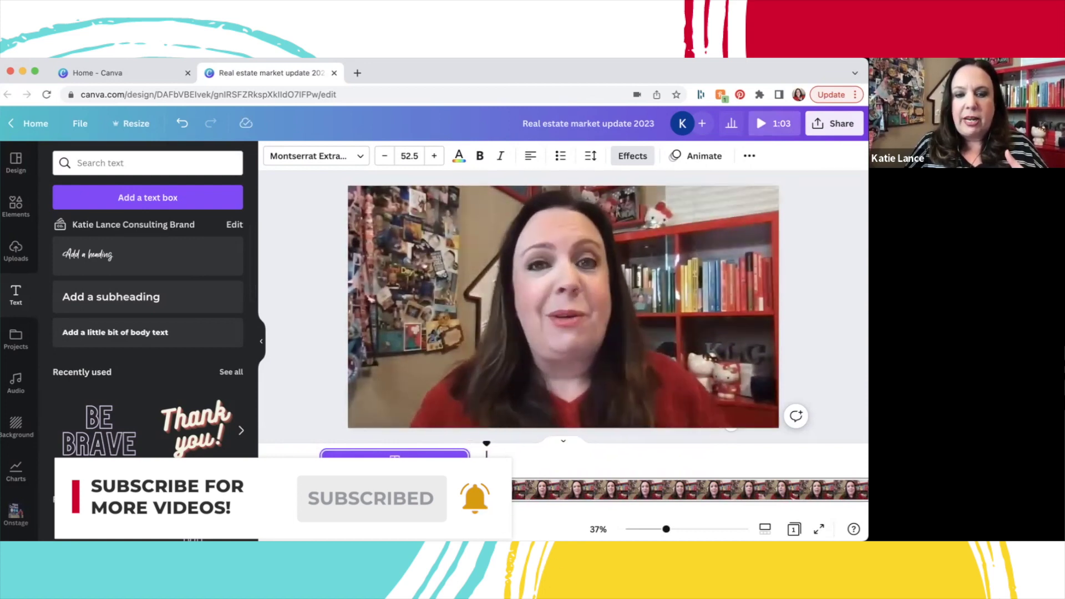
left_click(616, 467)
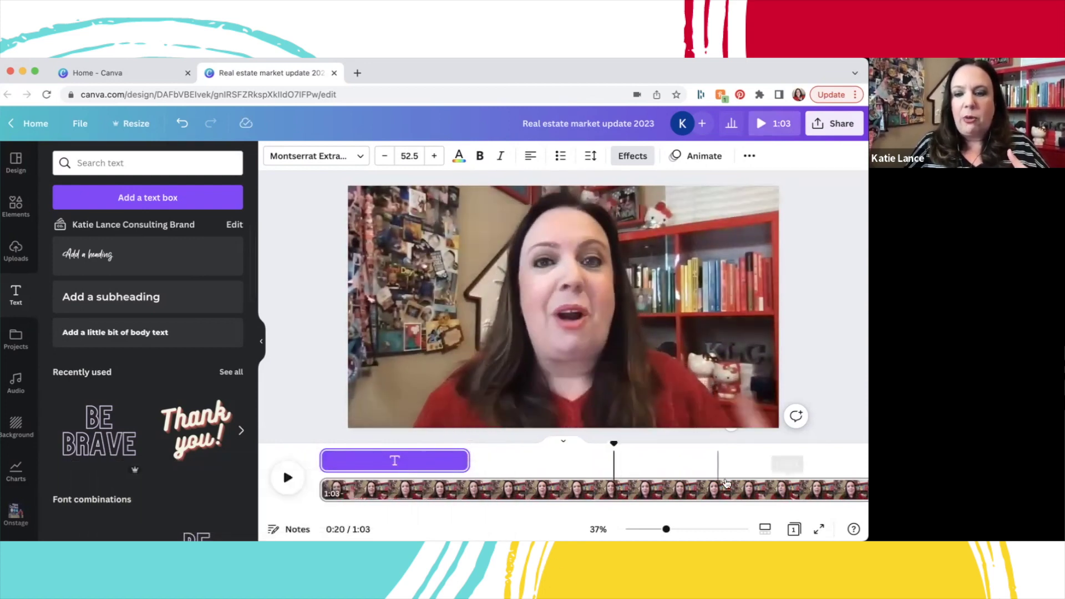
left_click(797, 488)
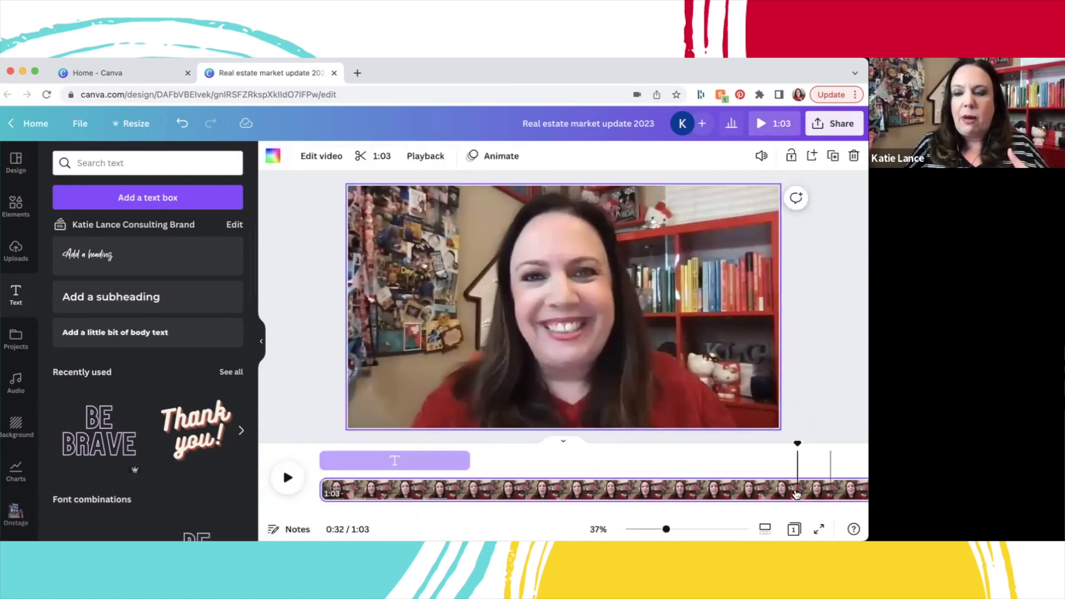
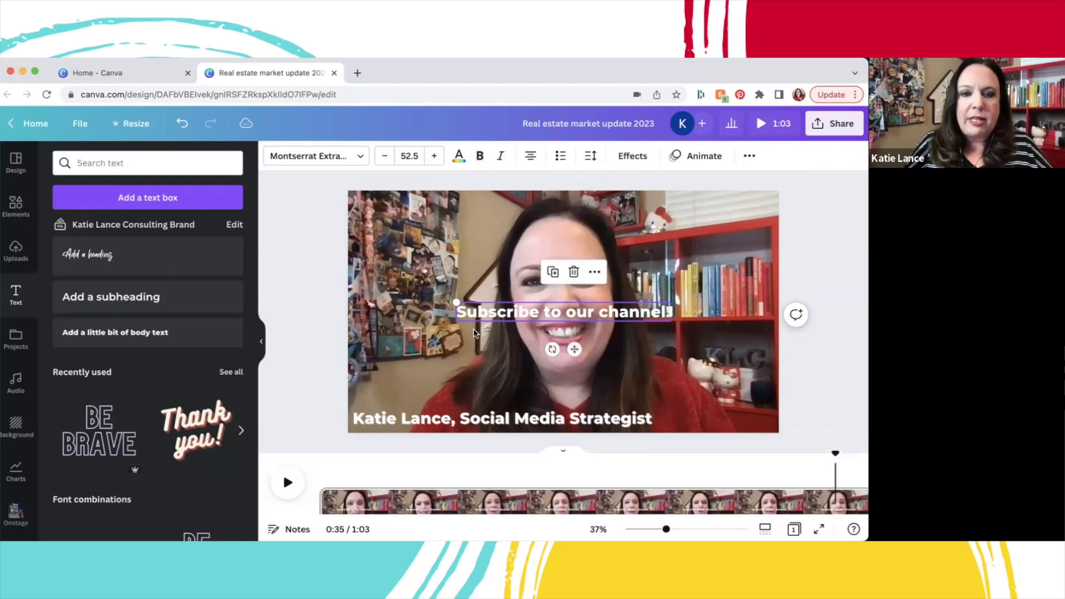
Show the subscribe text's timing and drag its start later in the video.
left_click(490, 314)
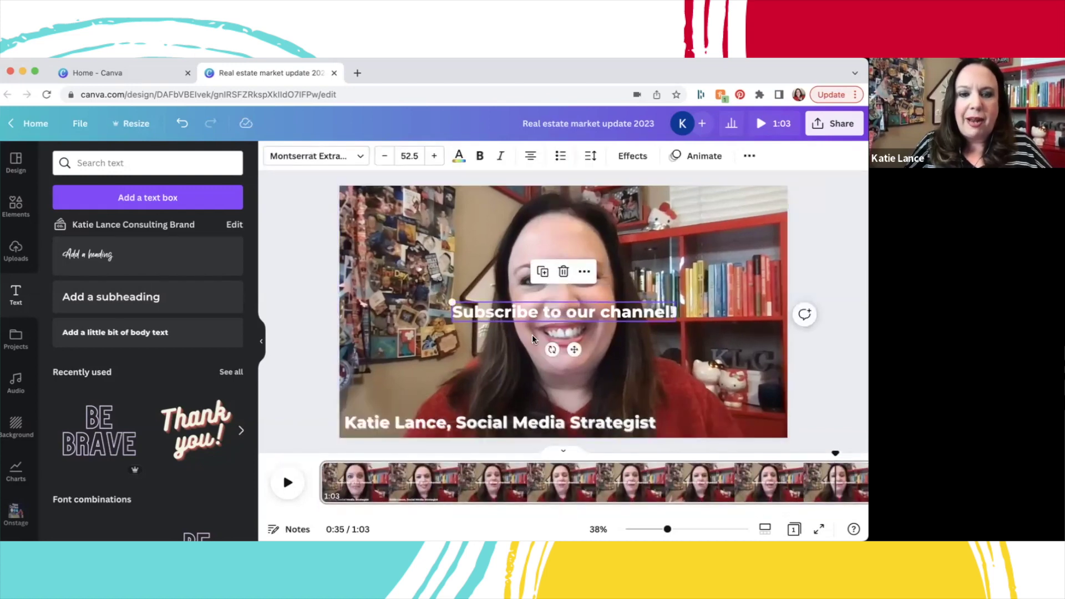
left_click(589, 272)
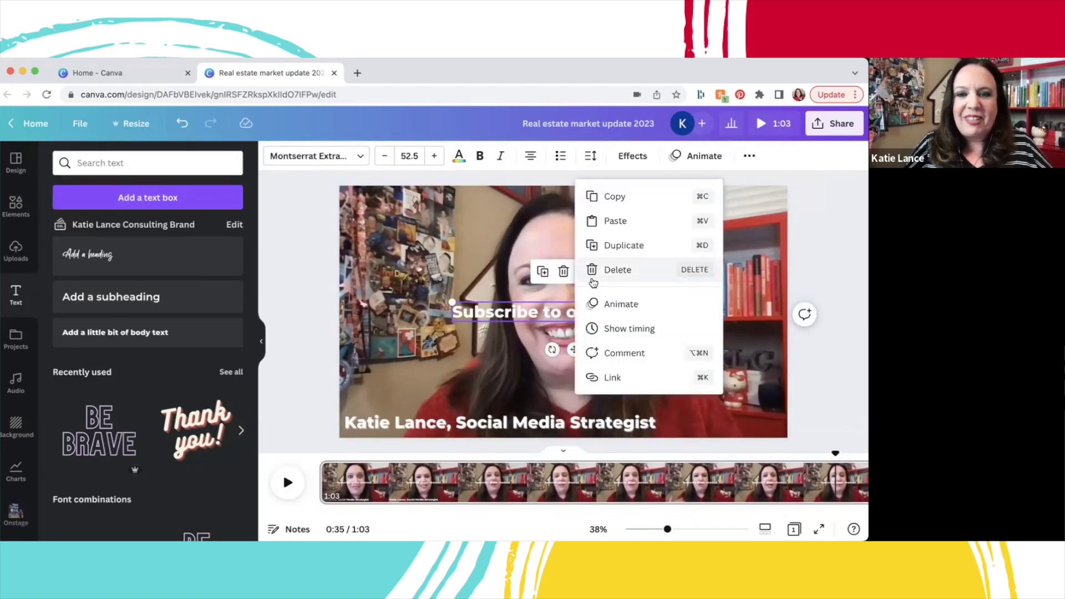
left_click(609, 332)
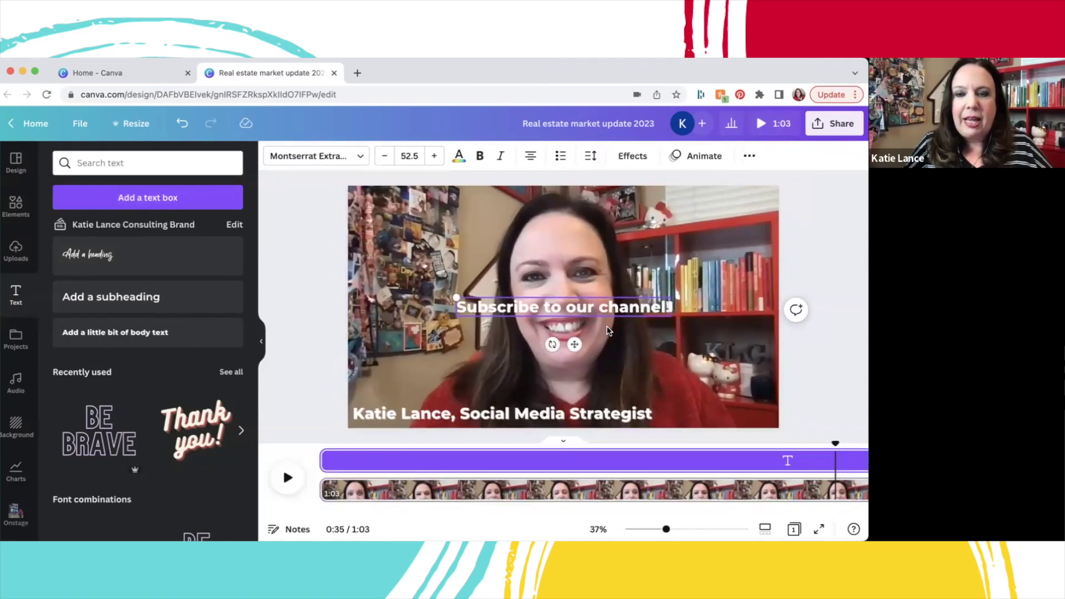
left_click_drag(324, 458, 698, 459)
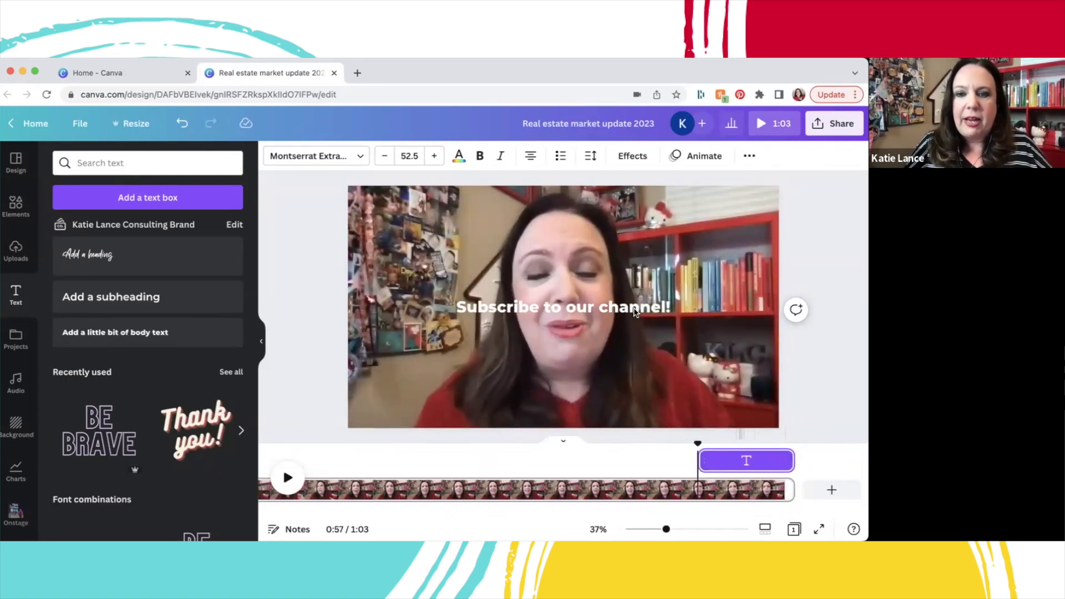
Move the subscribe text to the bottom right and trim its start to about 57 seconds.
left_click_drag(636, 315, 741, 417)
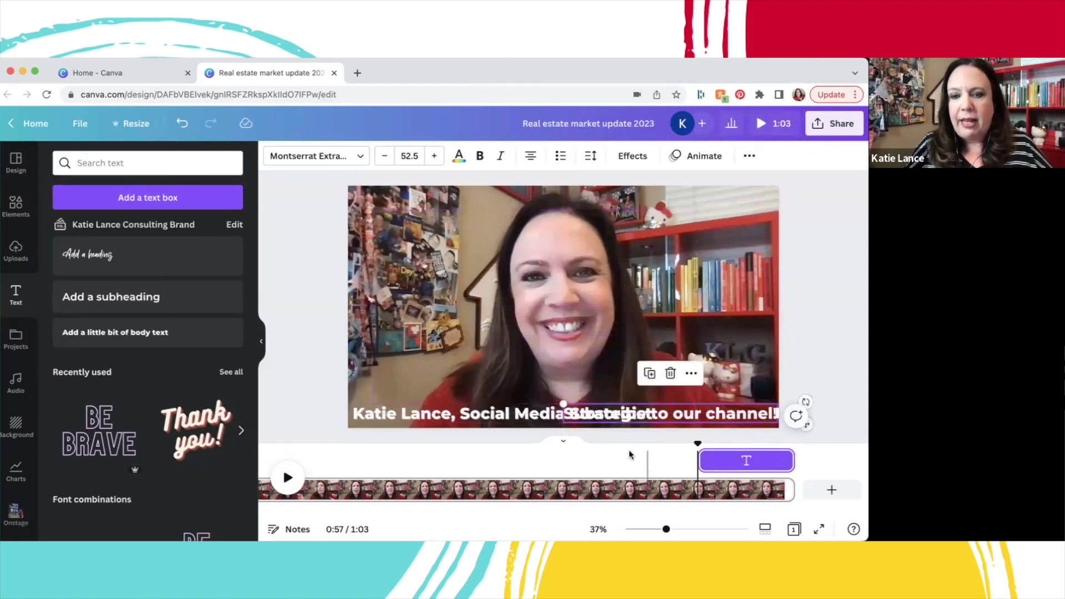
left_click_drag(699, 446, 707, 448)
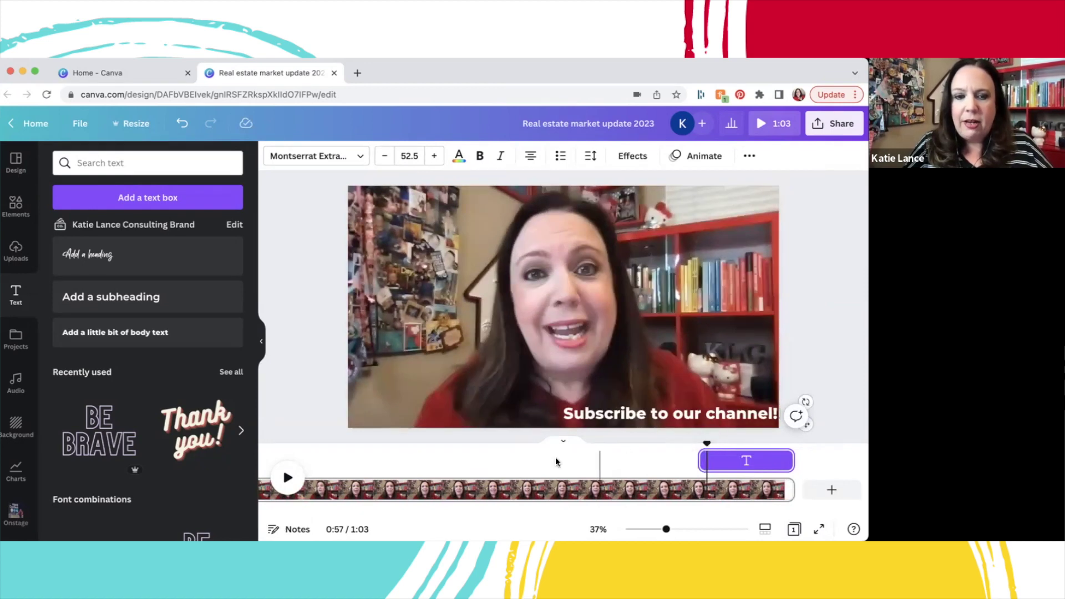
left_click_drag(705, 457, 724, 456)
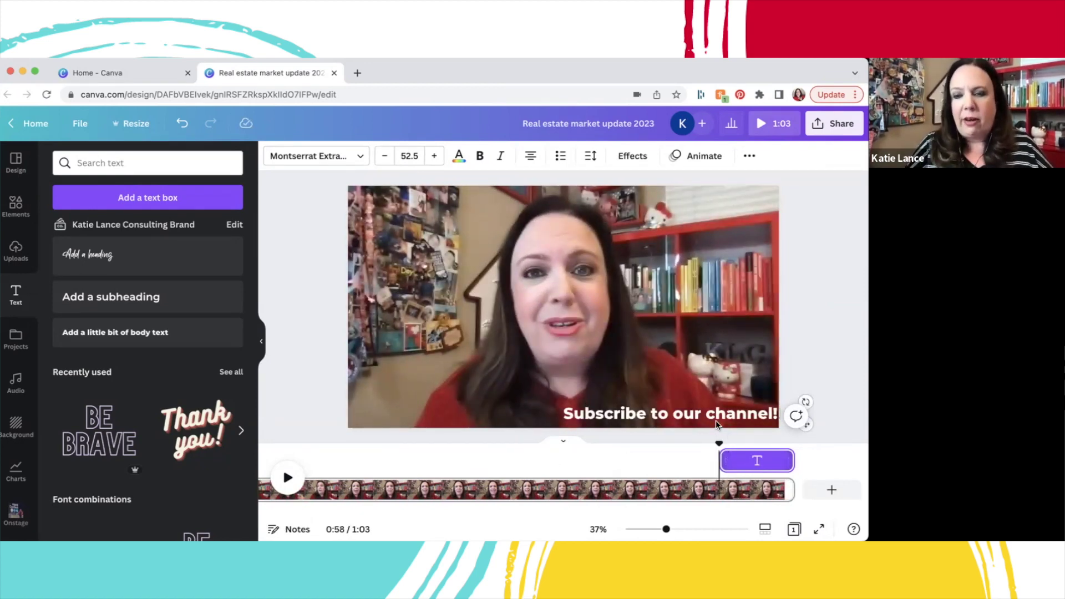
left_click(715, 421)
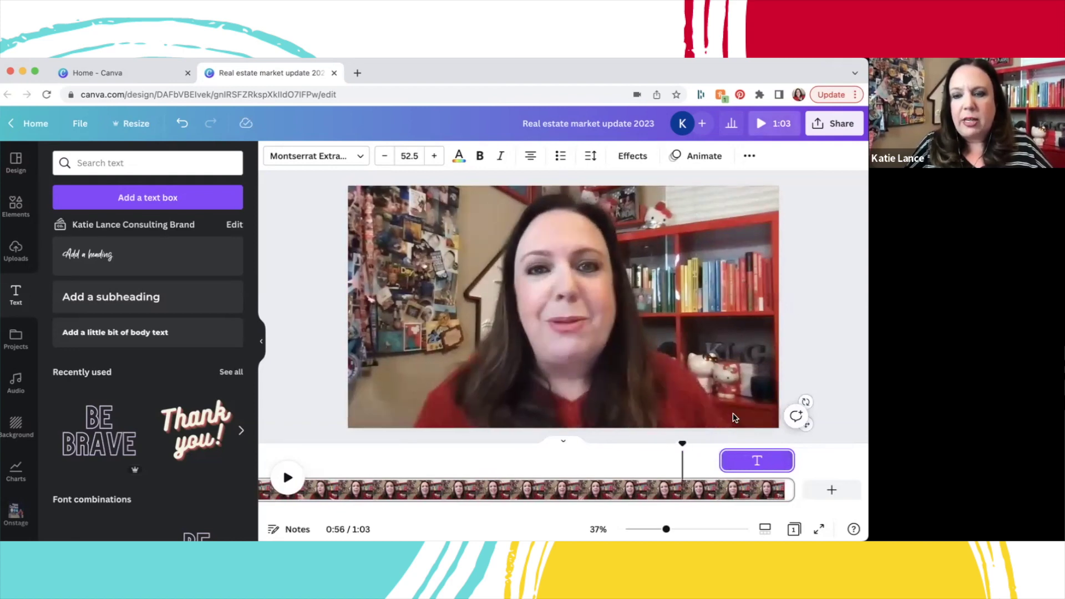
left_click_drag(733, 411, 728, 413)
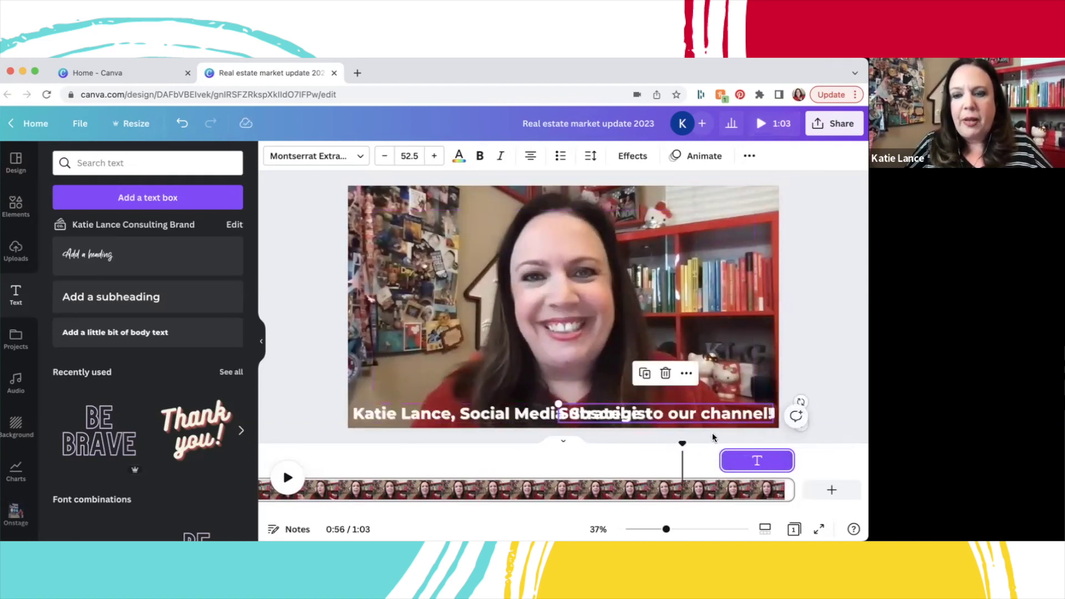
left_click(572, 463)
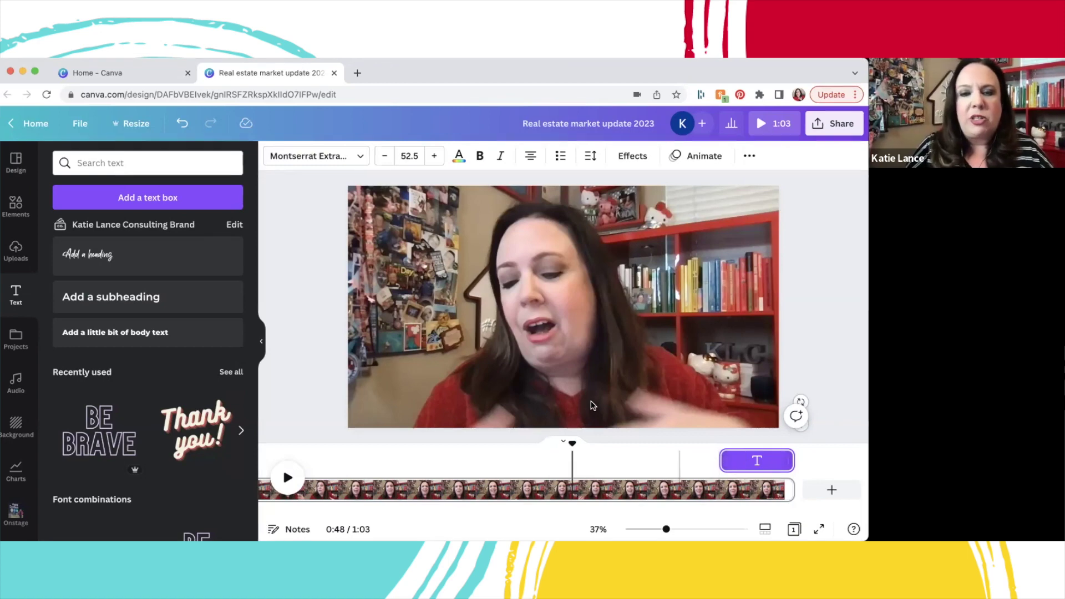
Search the elements library for 'house' and filter the results to Graphics.
left_click(289, 478)
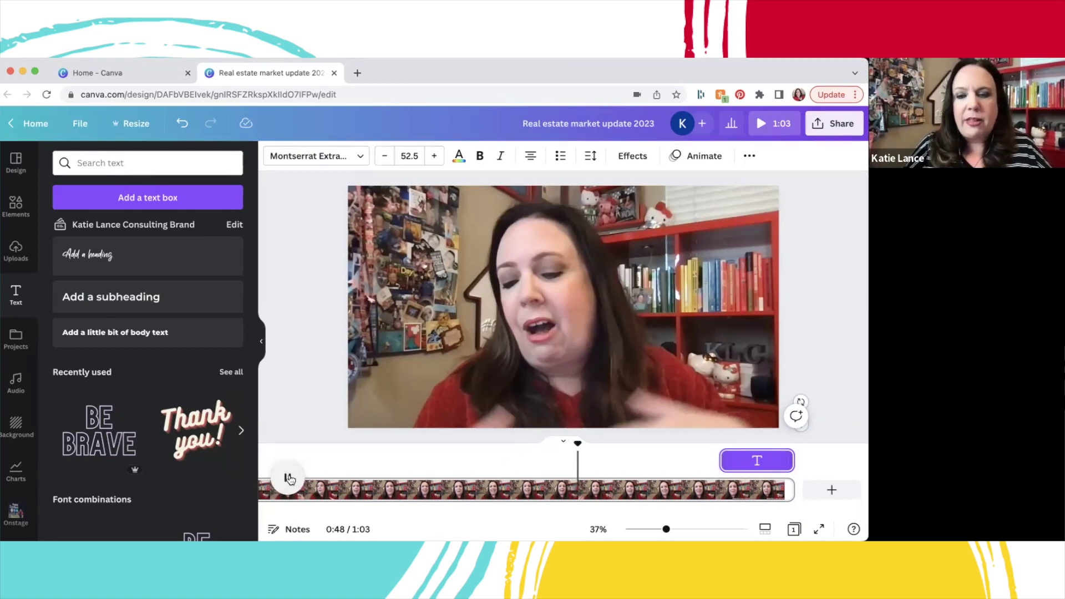
left_click(294, 476)
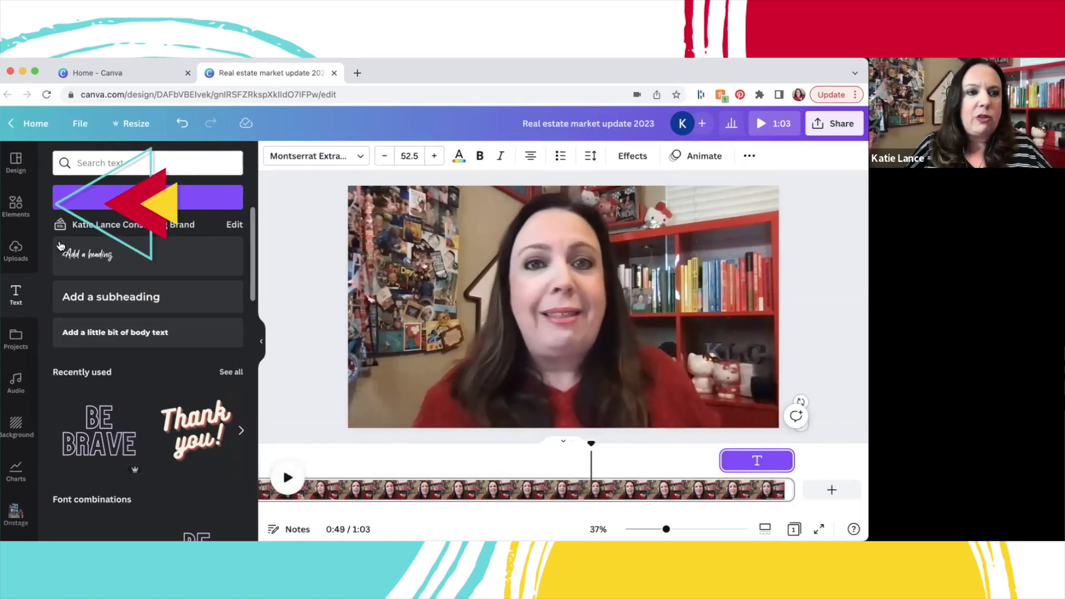
left_click(26, 210)
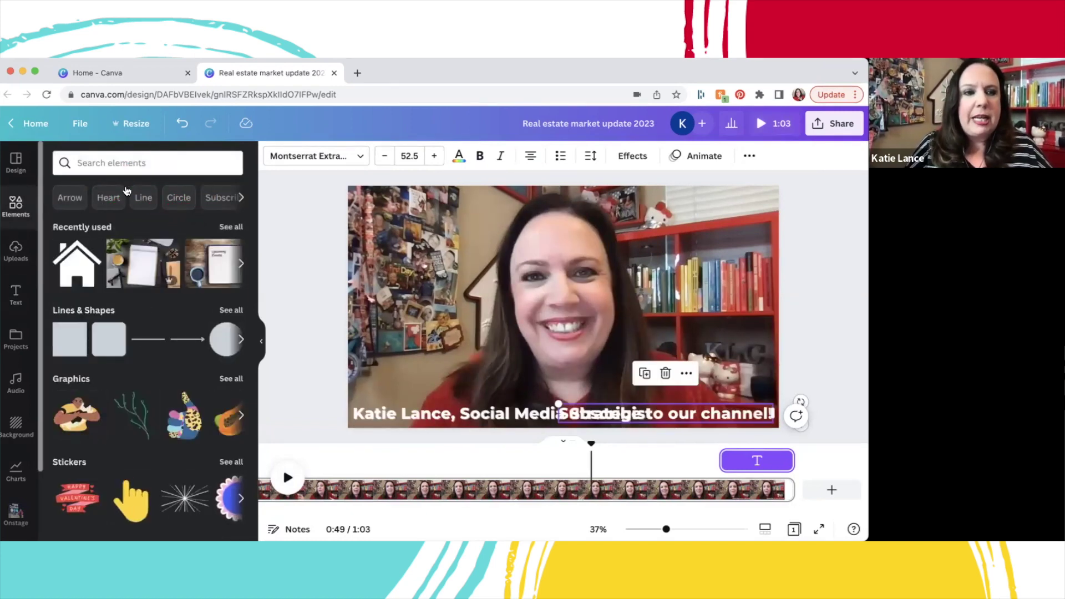
left_click(130, 161)
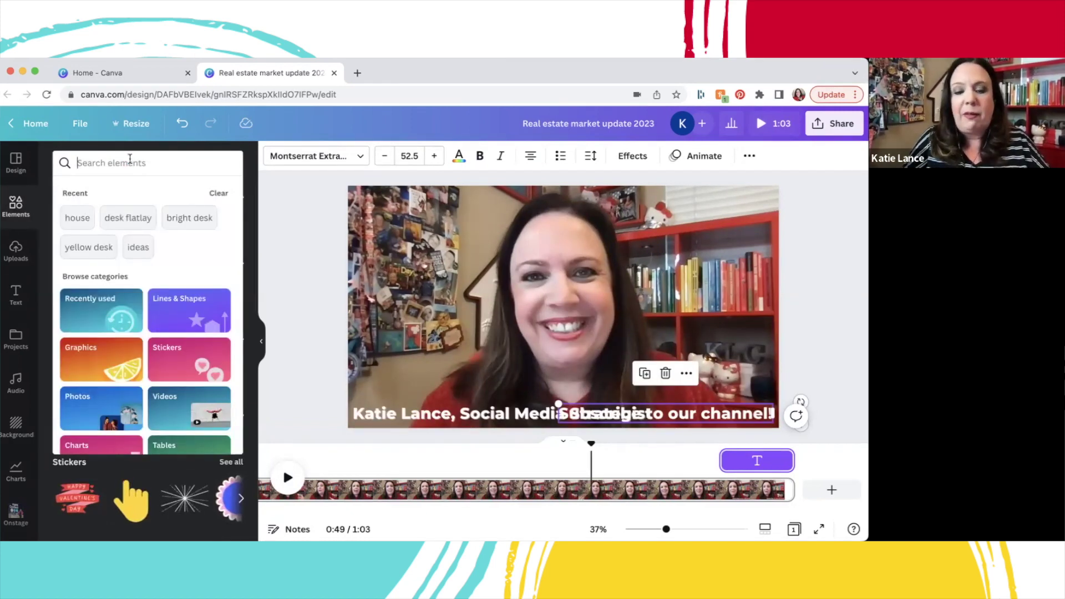
type("house")
key("Return")
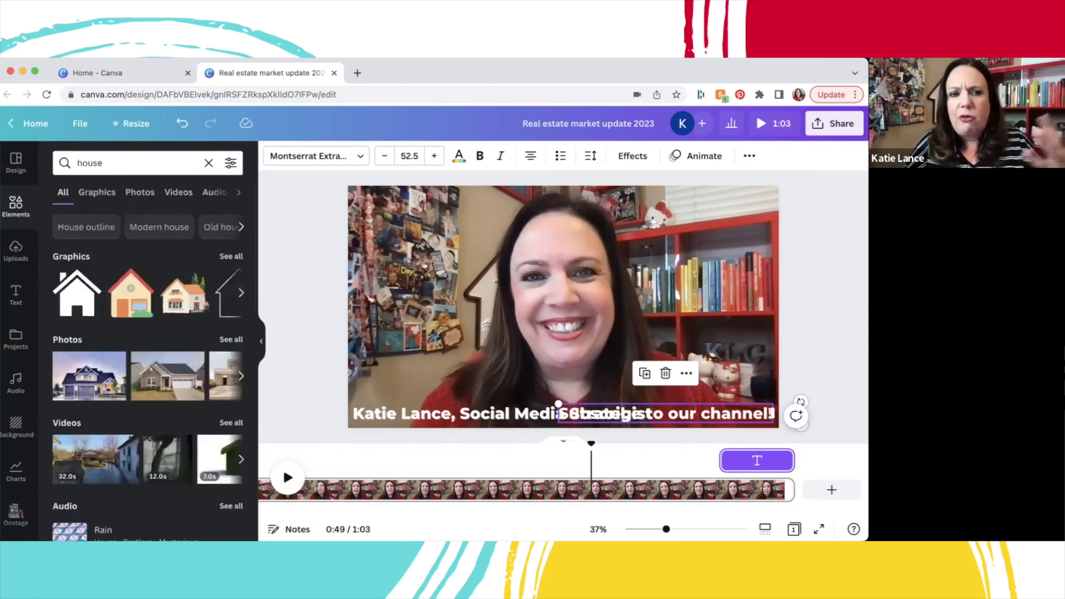
left_click(102, 192)
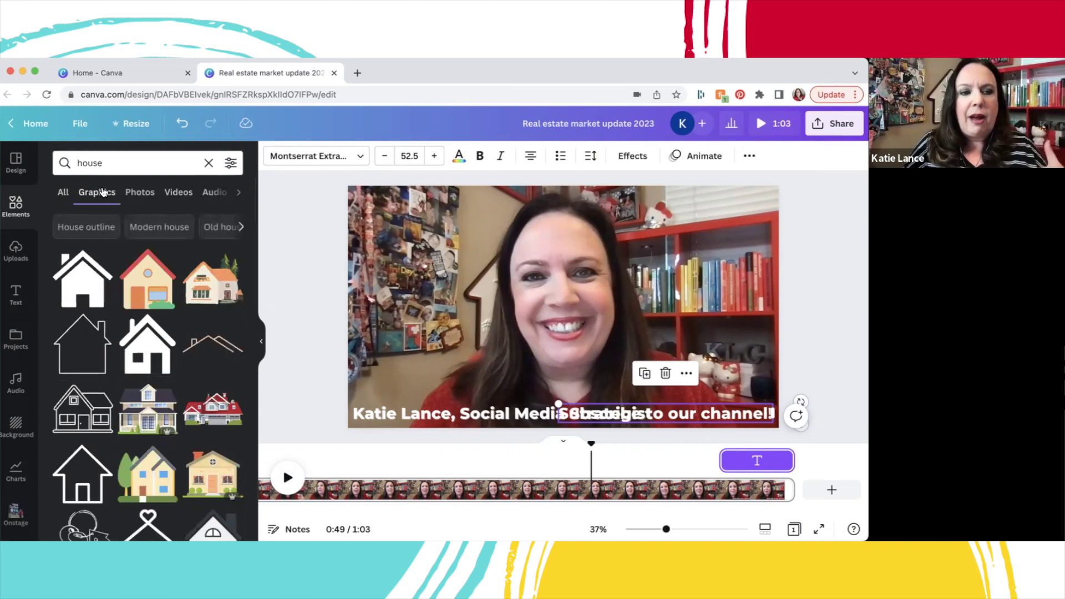
Add the house graphic, shrink it into the top-left corner, and recolour it white.
left_click(90, 277)
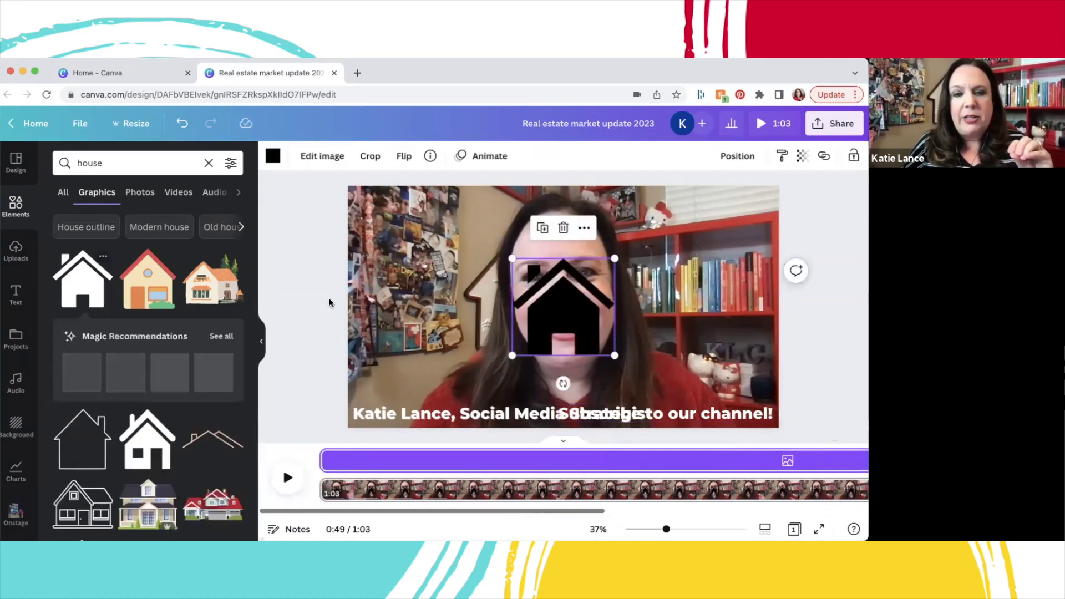
left_click_drag(506, 293, 453, 284)
left_click_drag(548, 249, 380, 206)
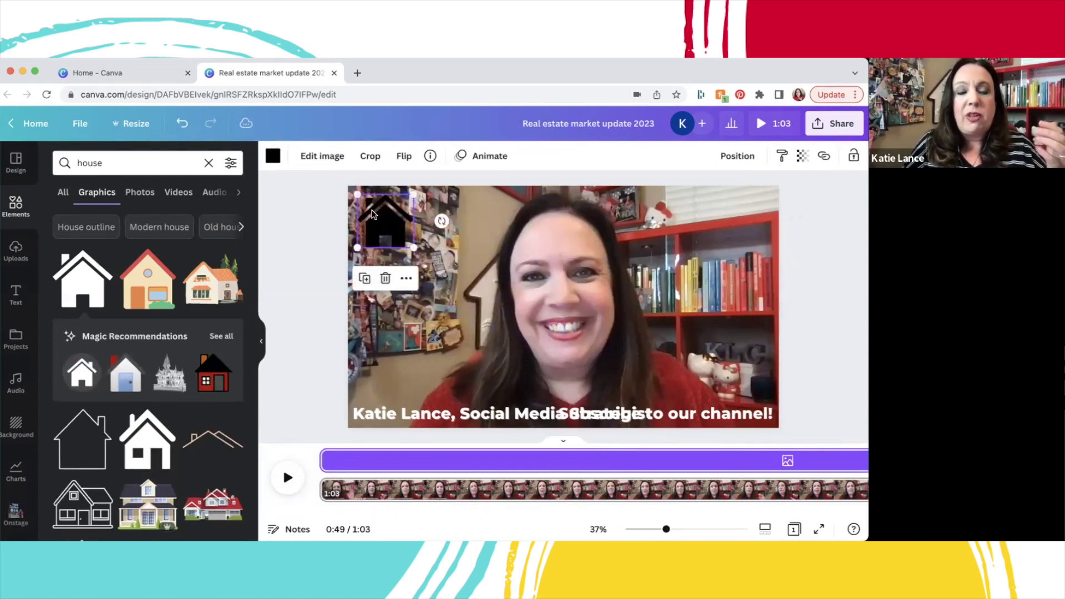
left_click(272, 156)
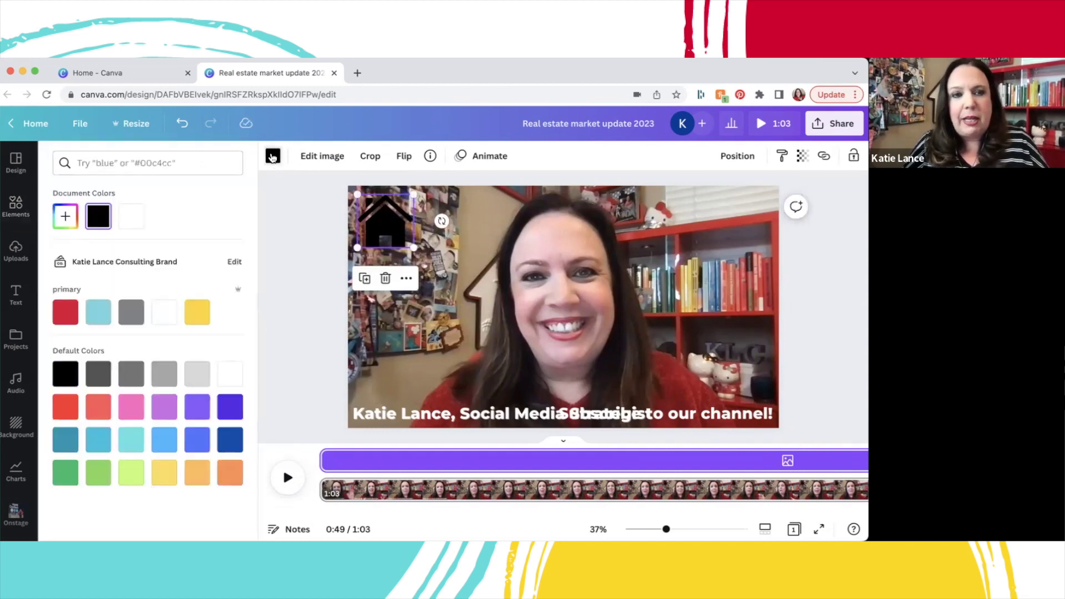
left_click(163, 312)
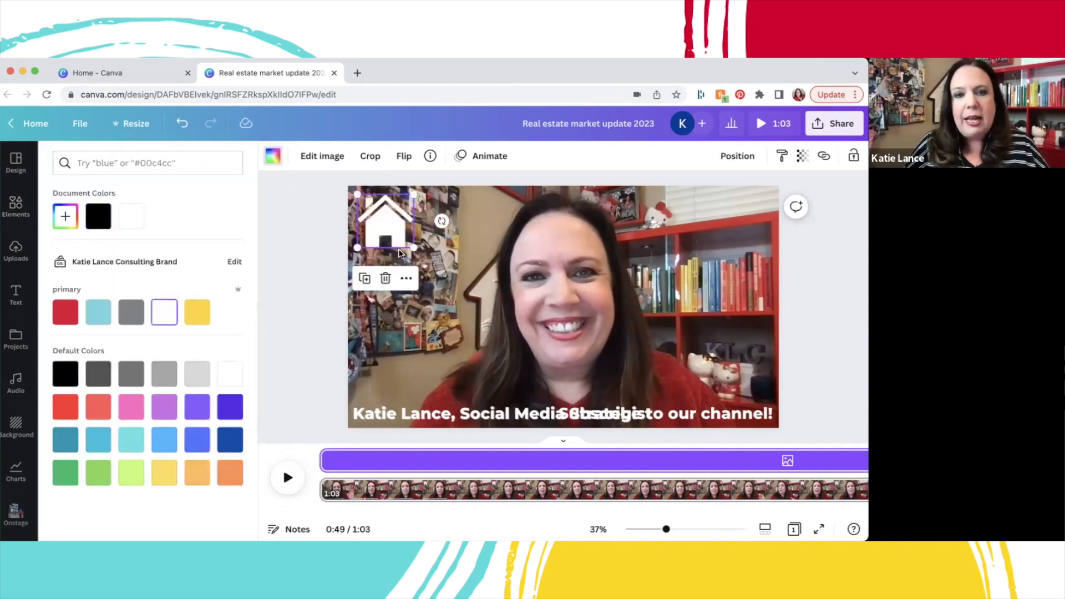
left_click_drag(412, 246, 402, 236)
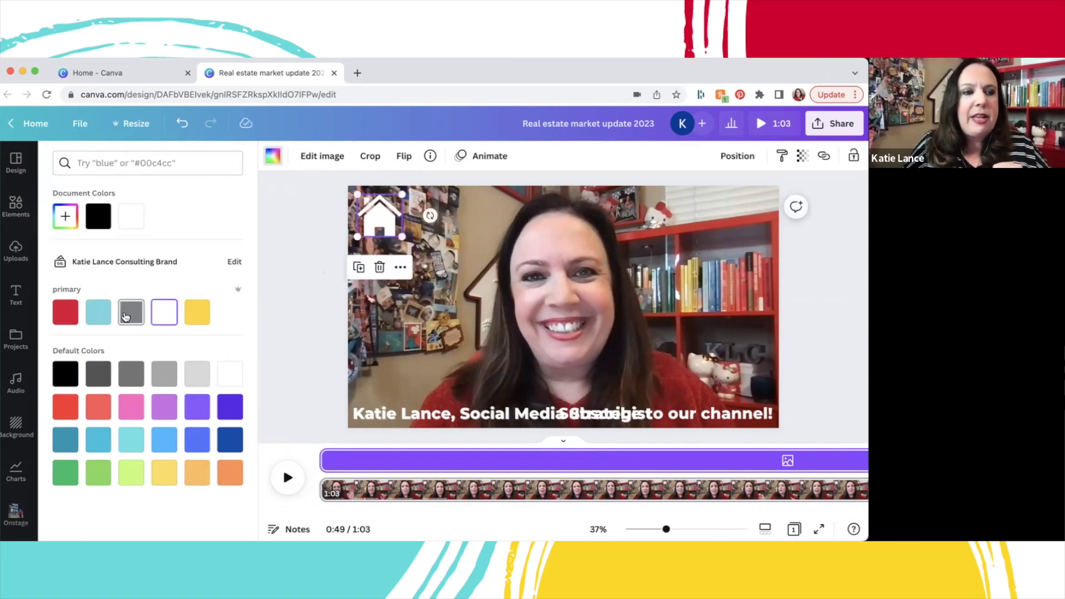
Show the Images tab of the Uploads panel.
left_click(17, 249)
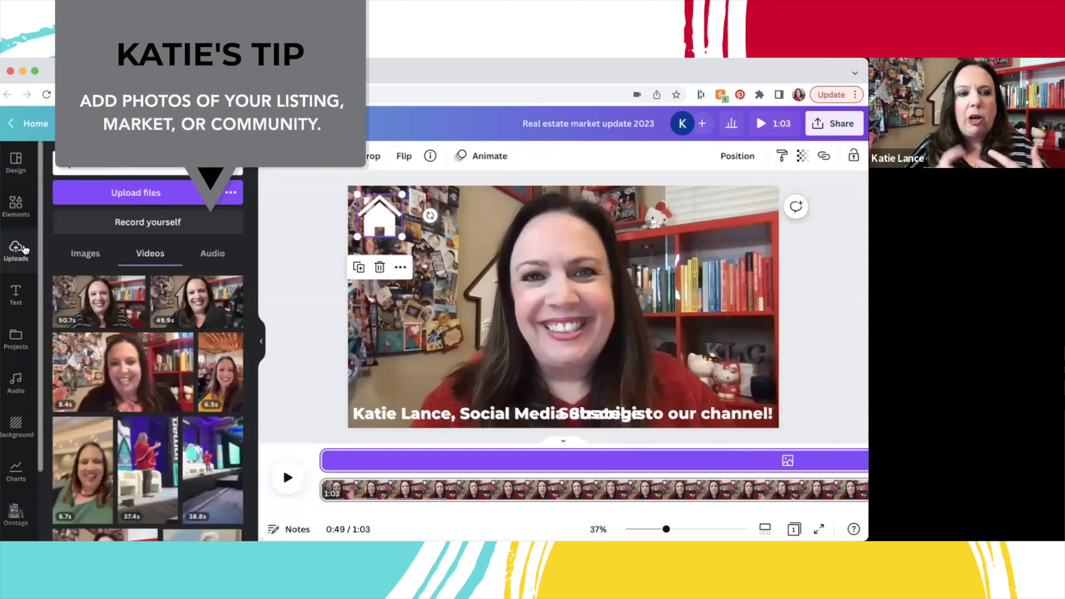
left_click(86, 253)
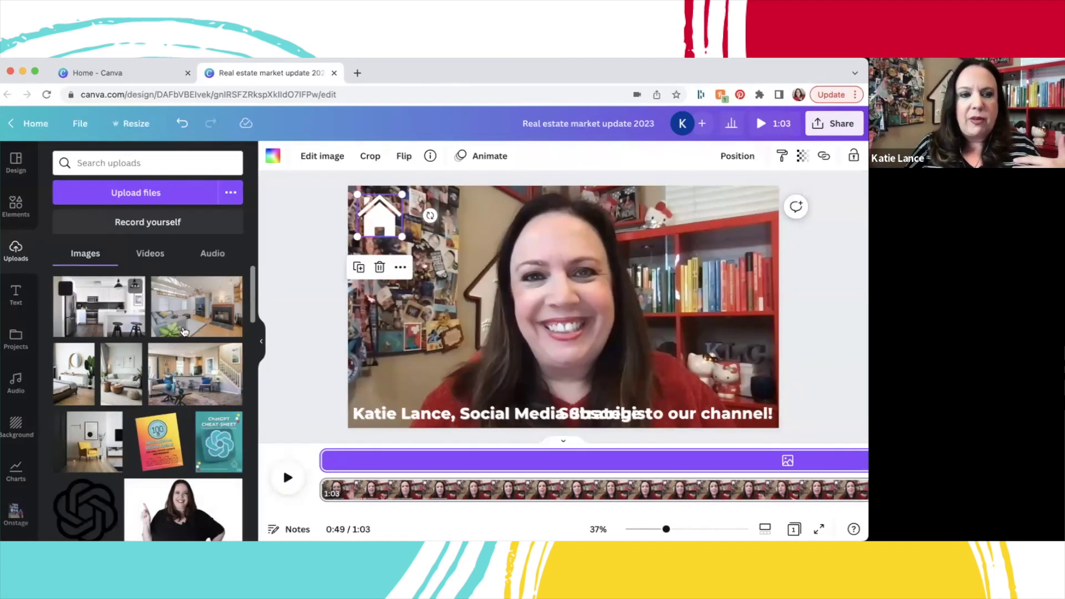
Add the living-room photo and shrink it into the video's lower-left area.
left_click(194, 374)
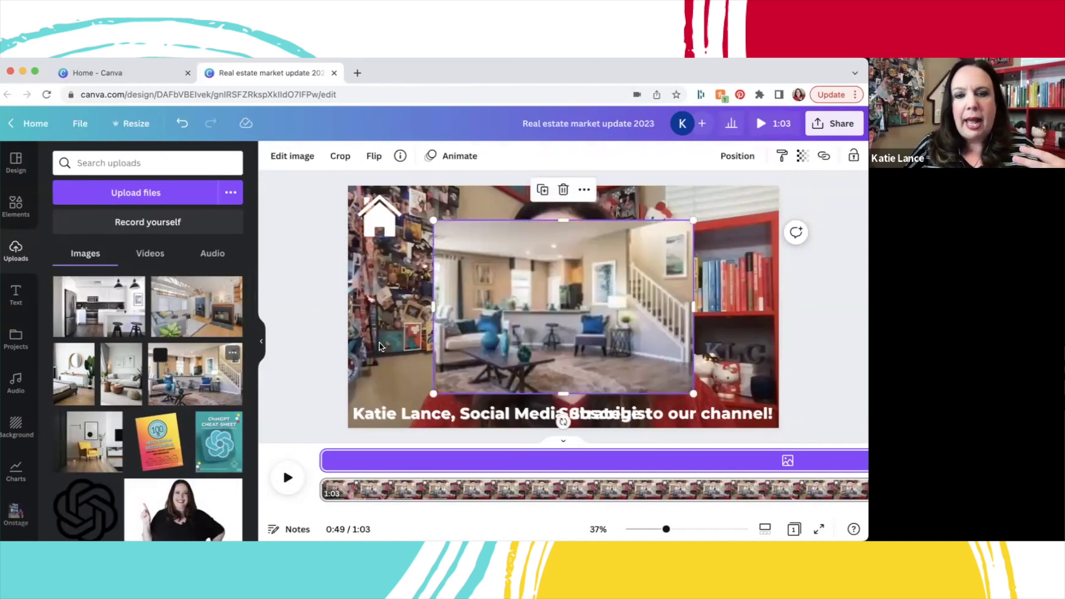
left_click_drag(694, 220, 560, 311)
left_click_drag(482, 334, 412, 345)
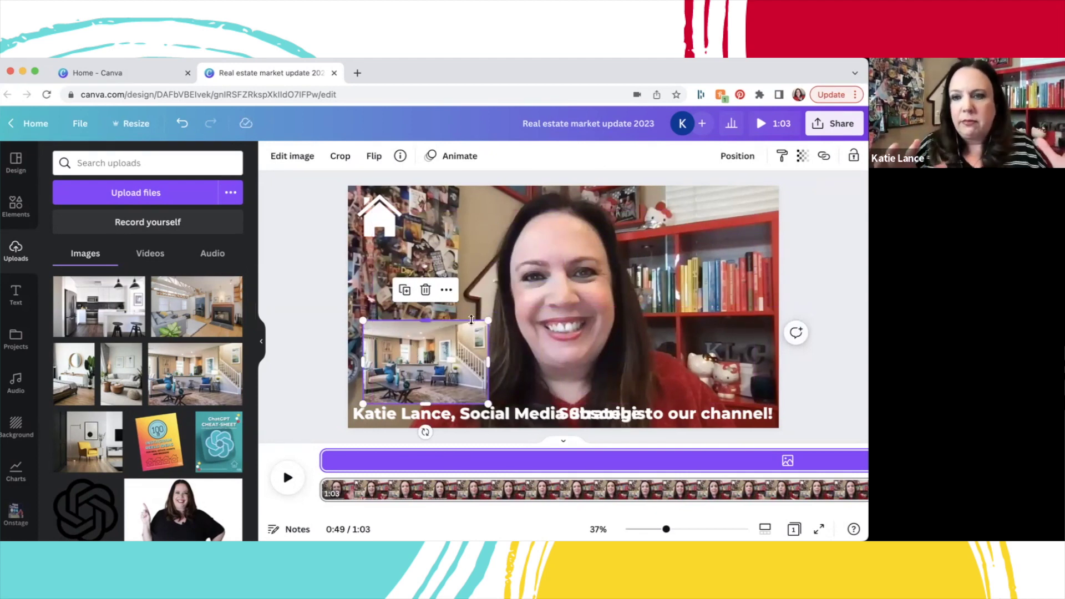
Enter crop mode on the background talking-head video, then exit without changes.
left_click(497, 277)
double_click(498, 276)
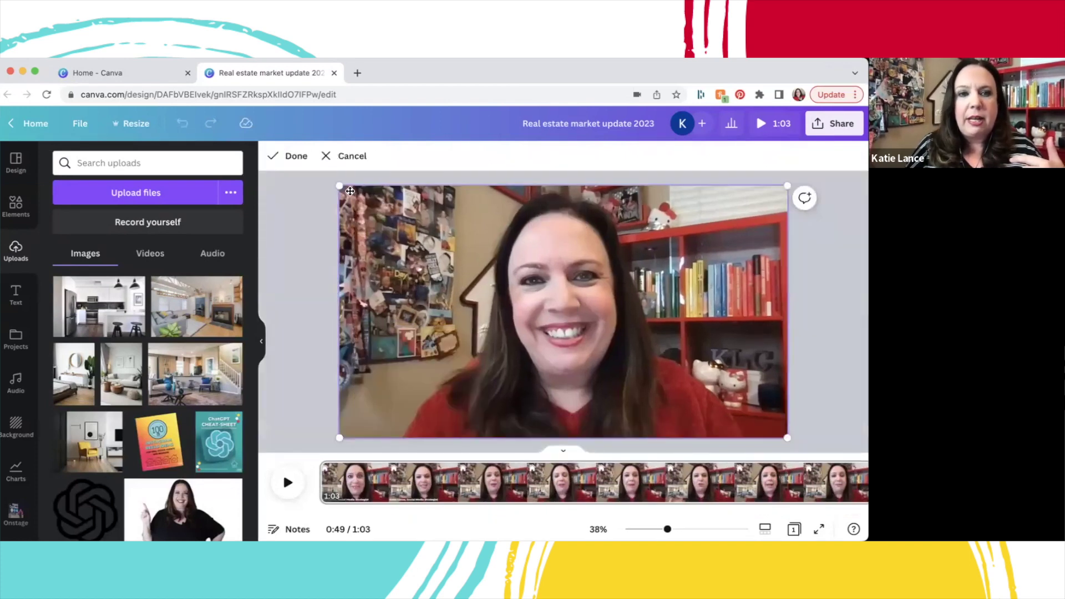
left_click_drag(340, 185, 331, 187)
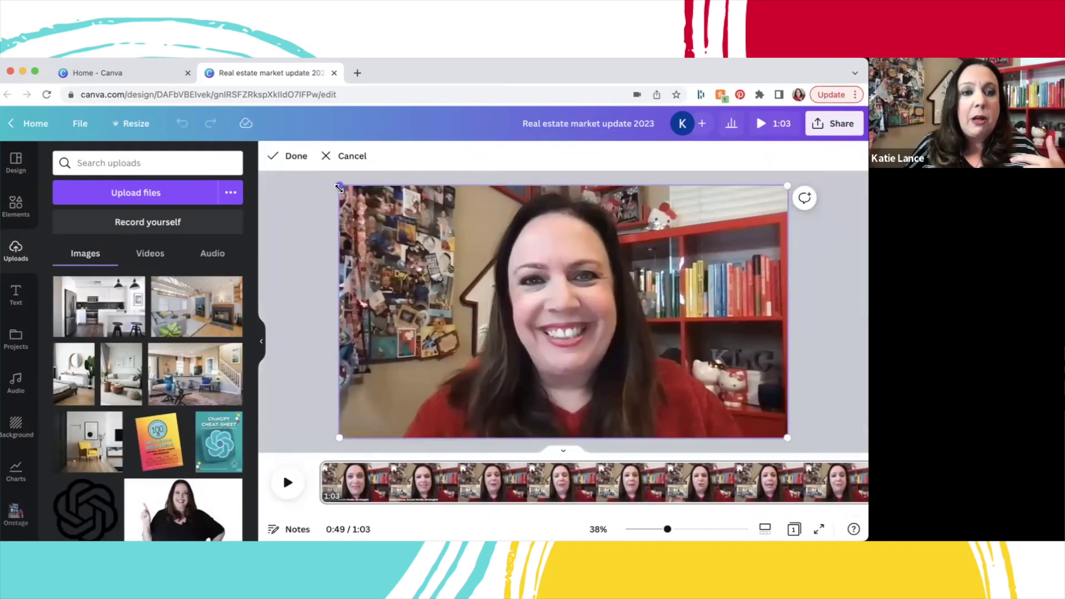
left_click(299, 243)
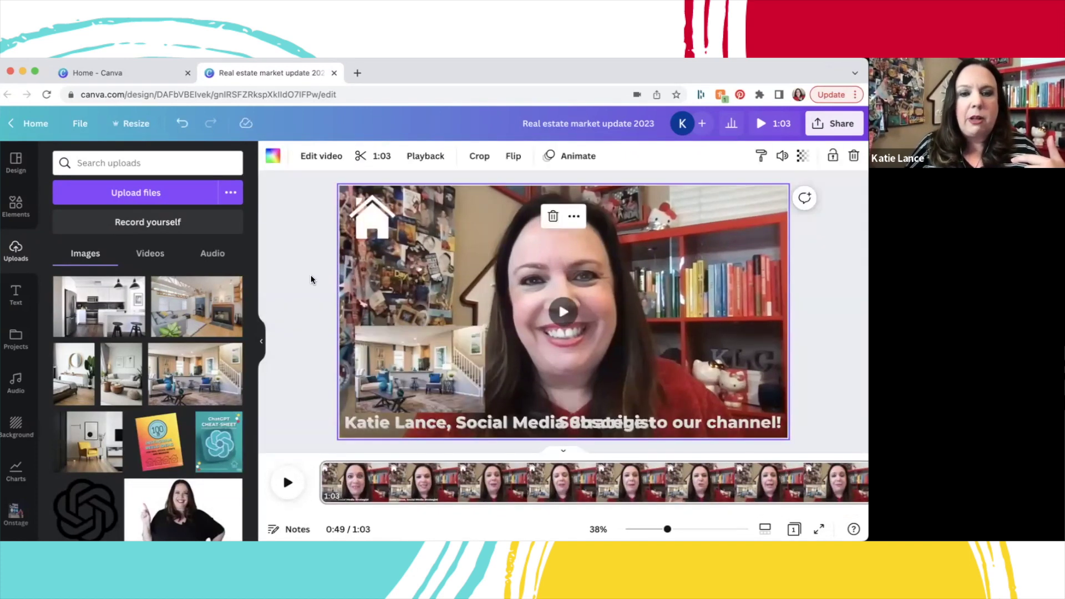
Enlarge the living-room photo slightly and reselect it for more options.
left_click(402, 341)
left_click_drag(493, 320, 468, 334)
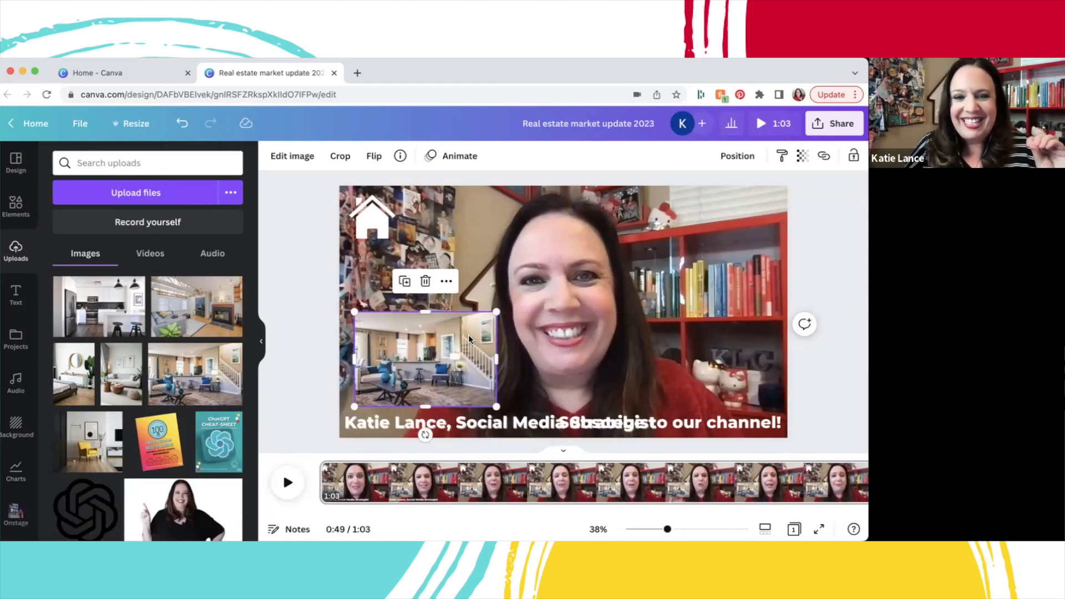
left_click(317, 331)
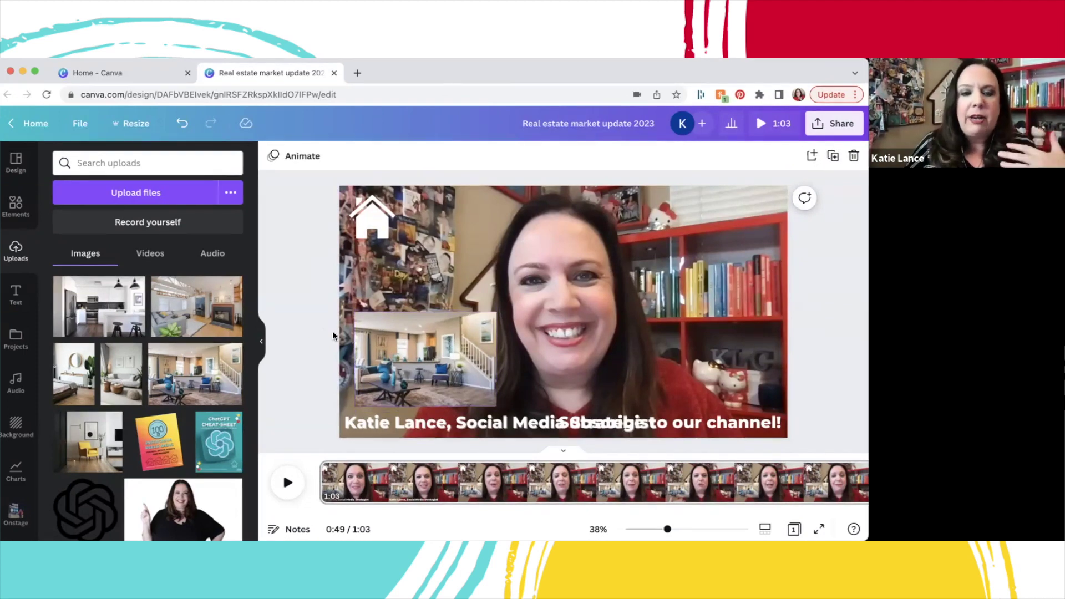
left_click(410, 348)
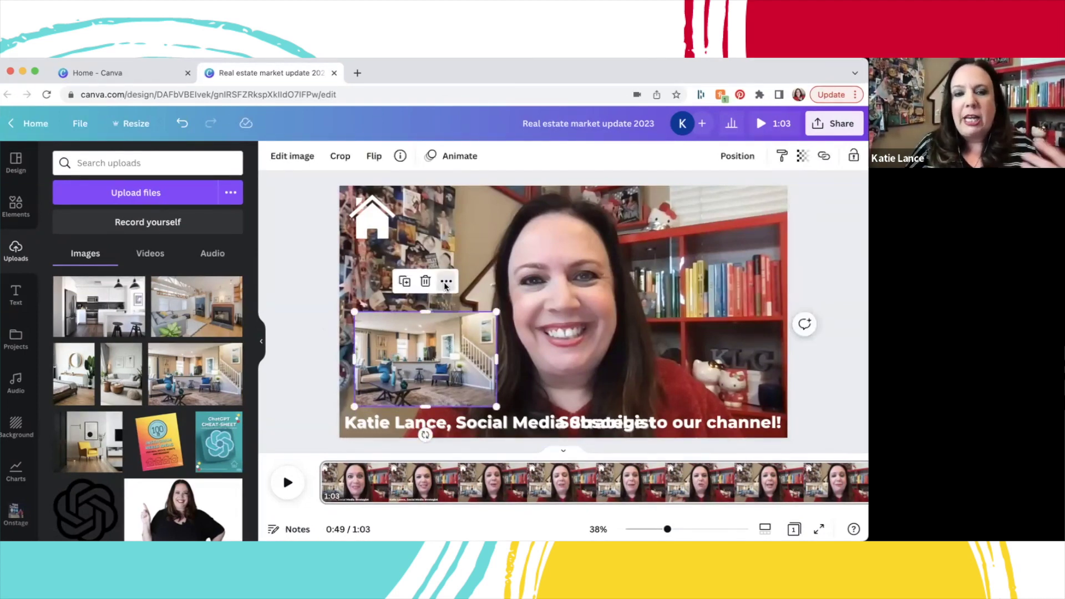
left_click(446, 282)
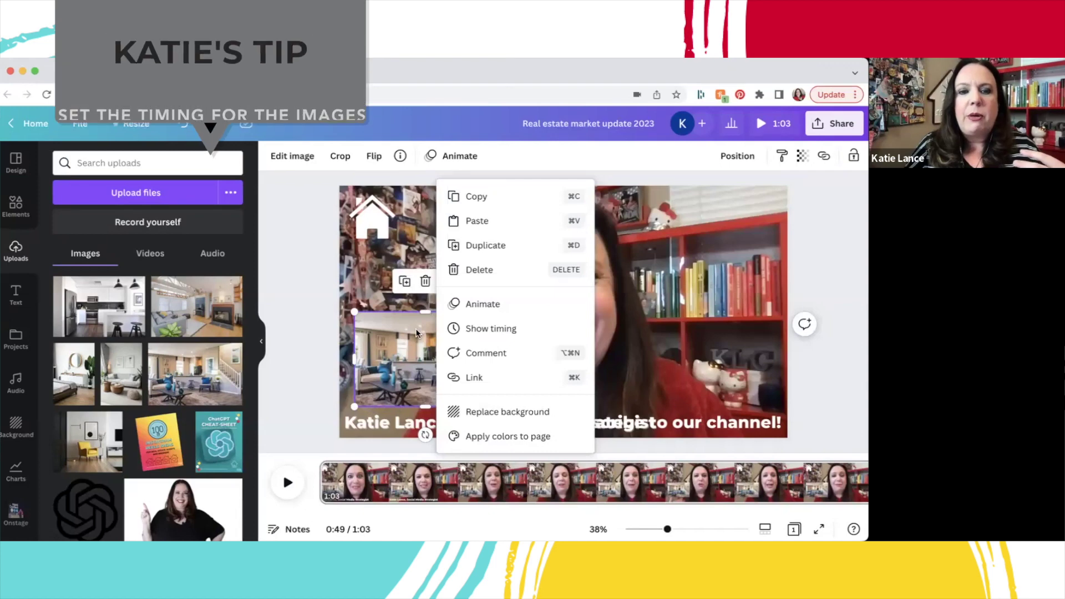
Make the living-room photo start at 52.9 seconds, then play and pause the preview.
left_click(468, 330)
left_click_drag(326, 461, 484, 462)
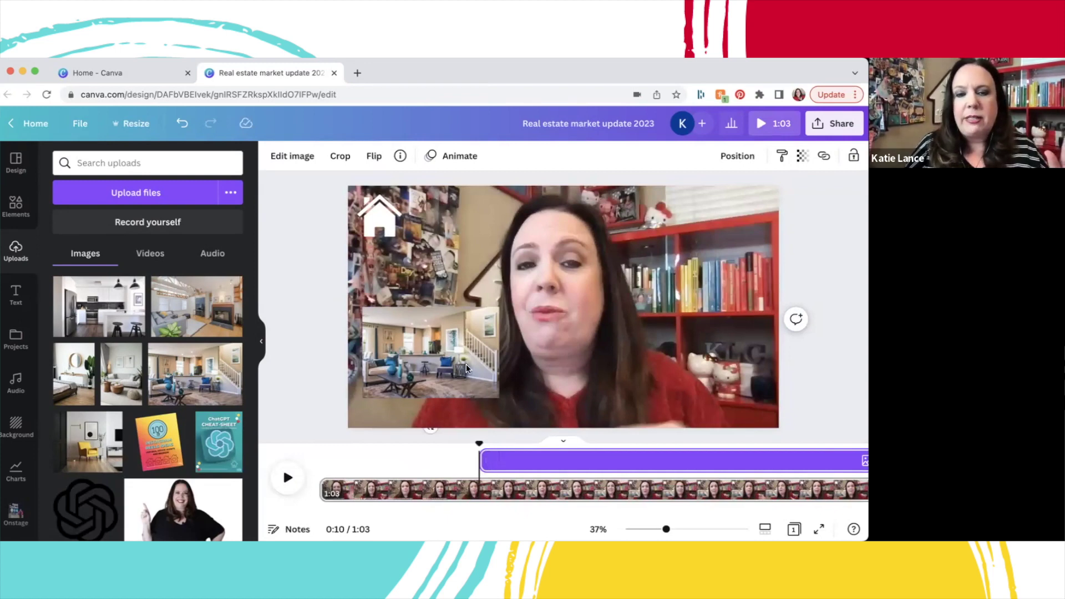
key("Escape")
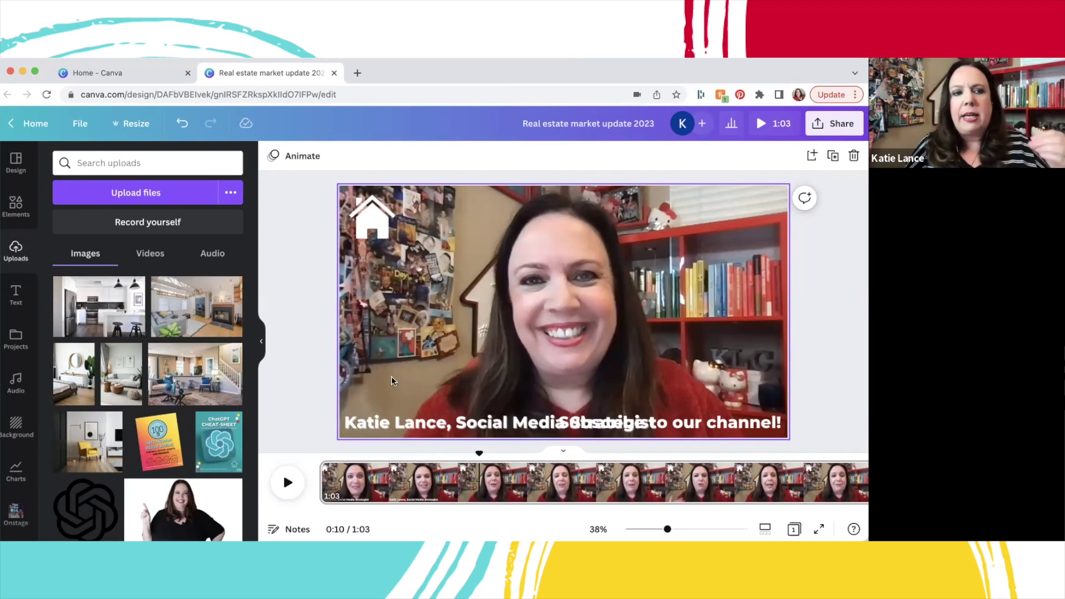
left_click(289, 483)
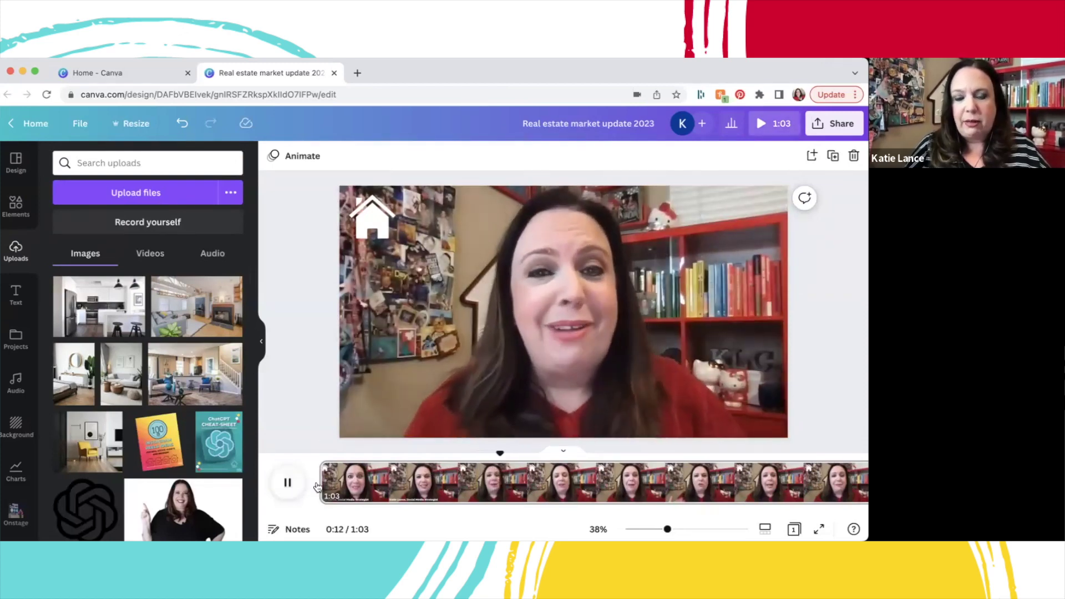
left_click(289, 483)
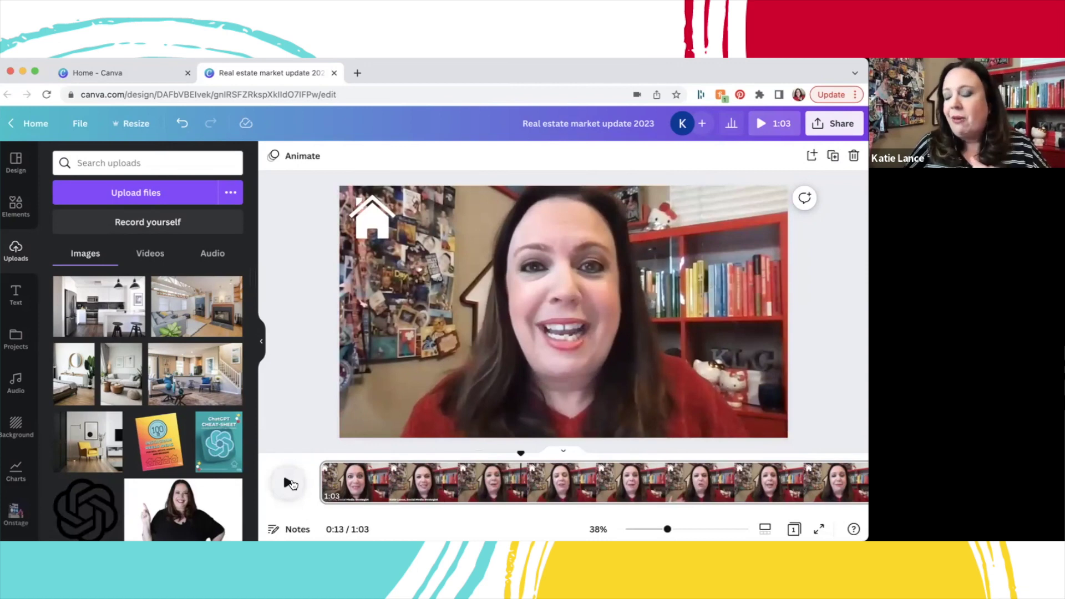